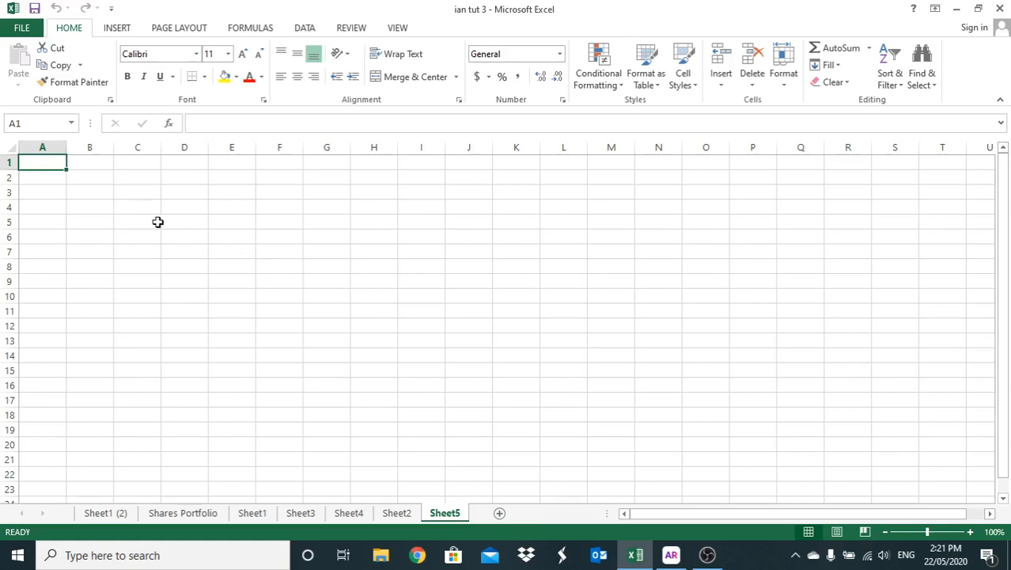
# - Widen column A slightly and enter the headers Name, Passport, Plane Ticket and Conclusion 7.1 in cells A1 to D1
pyautogui.moveTo(67, 149); pyautogui.dragTo(80, 149)
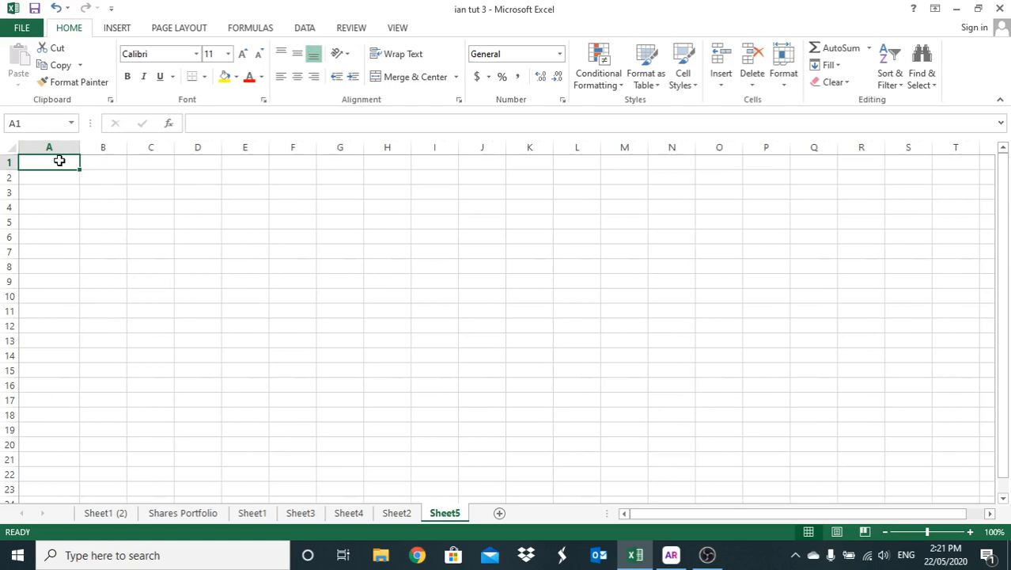
pyautogui.write('Name')
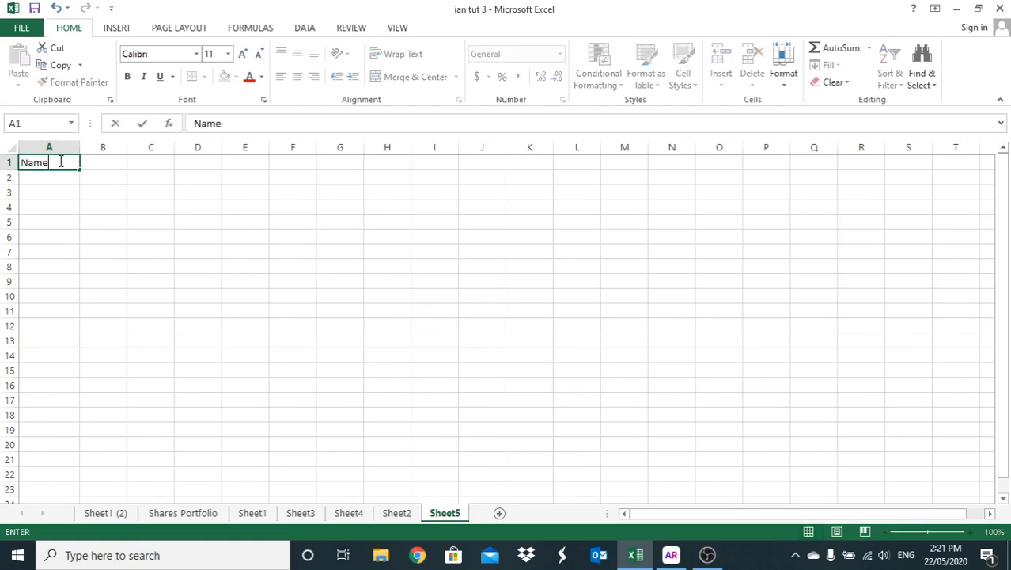
pyautogui.press('Tab')
pyautogui.write('Pass')
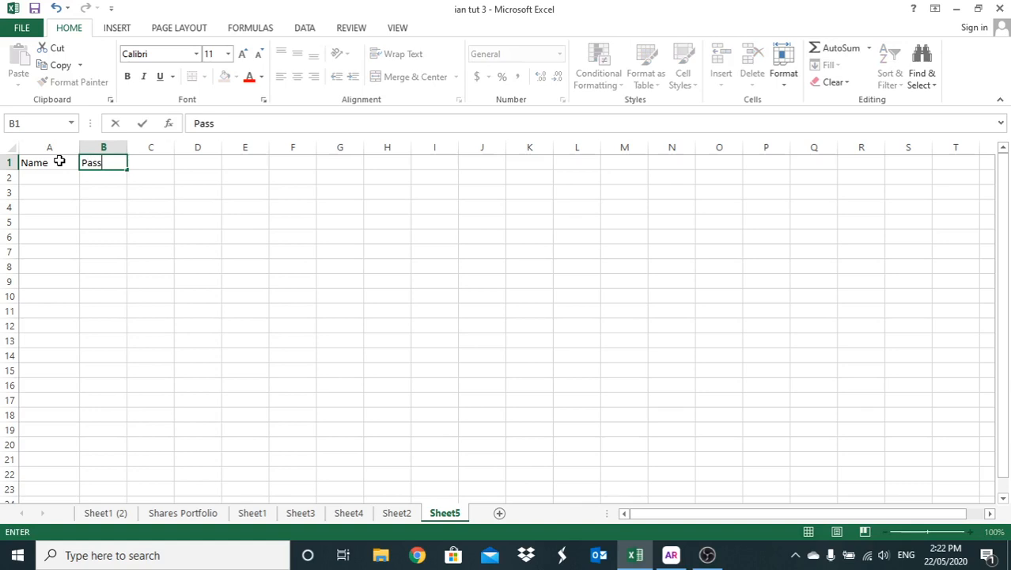
pyautogui.write('port')
pyautogui.press('Tab')
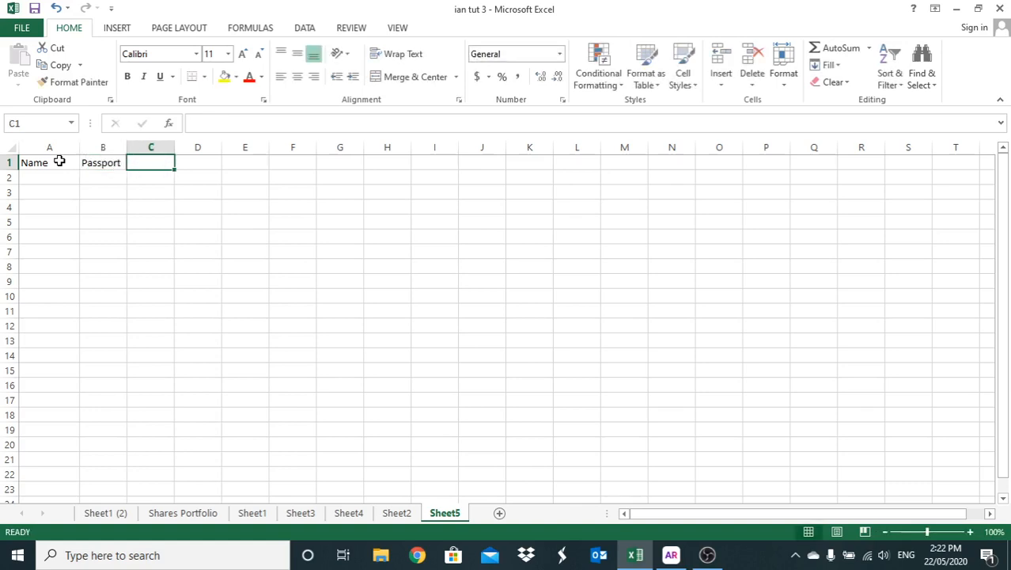
pyautogui.write('Plan')
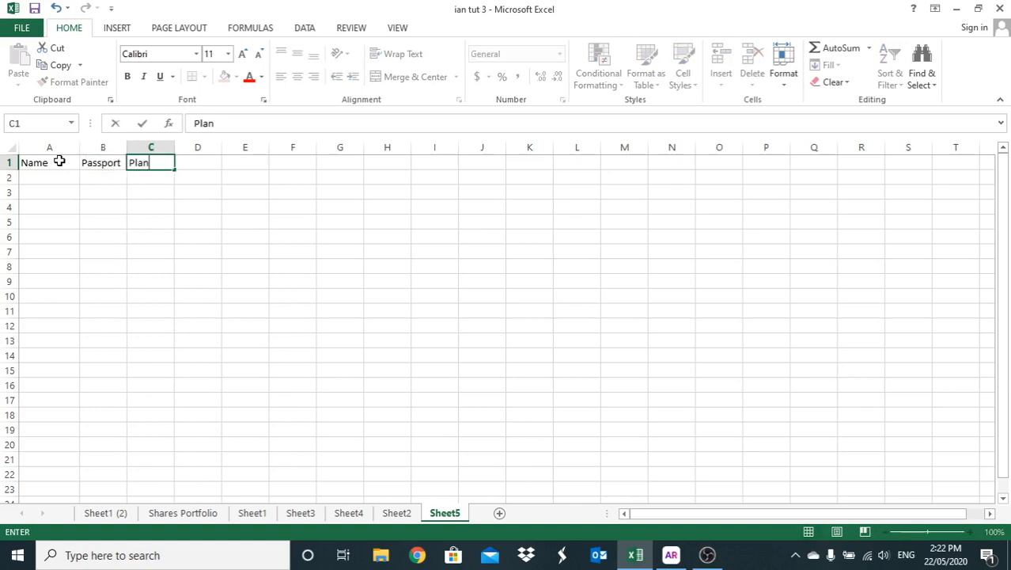
pyautogui.write('e Ticket')
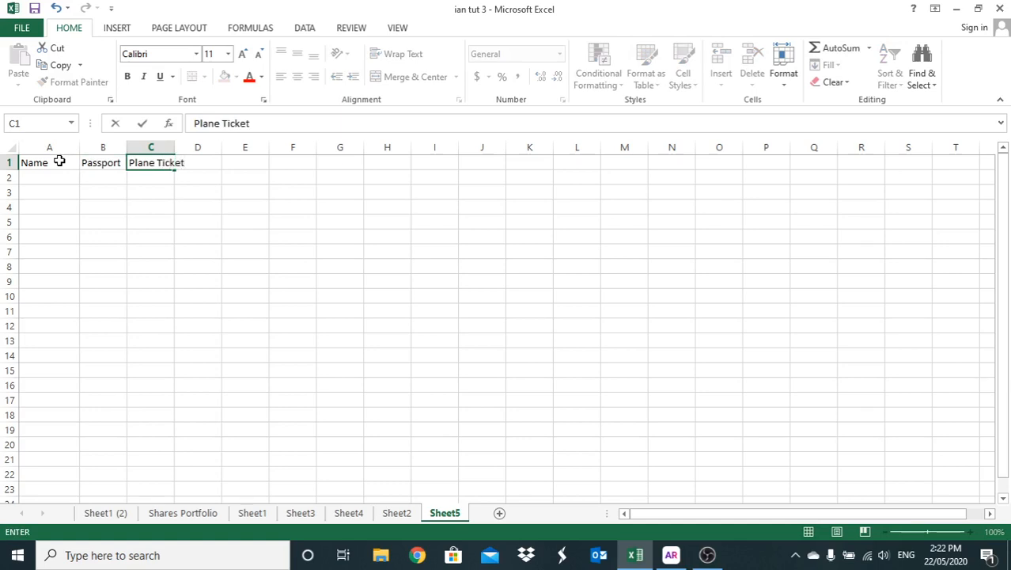
pyautogui.press('Tab')
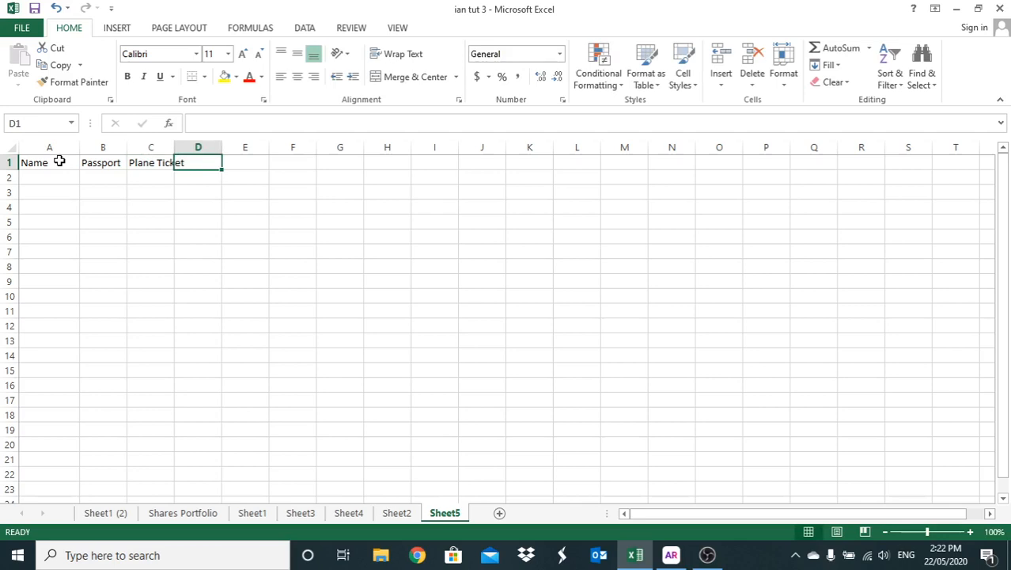
pyautogui.write('Conc')
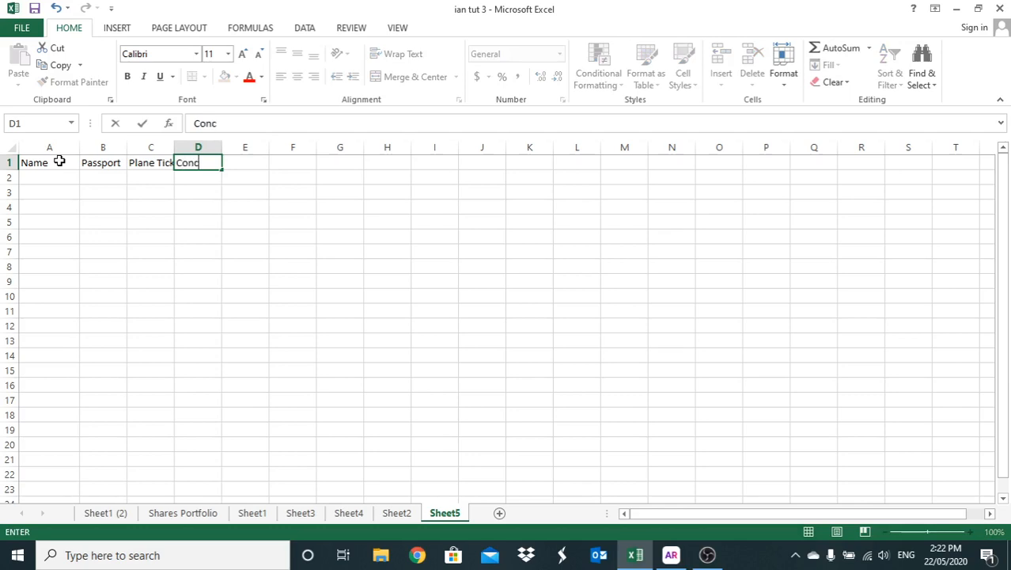
pyautogui.write('lusion 7.1')
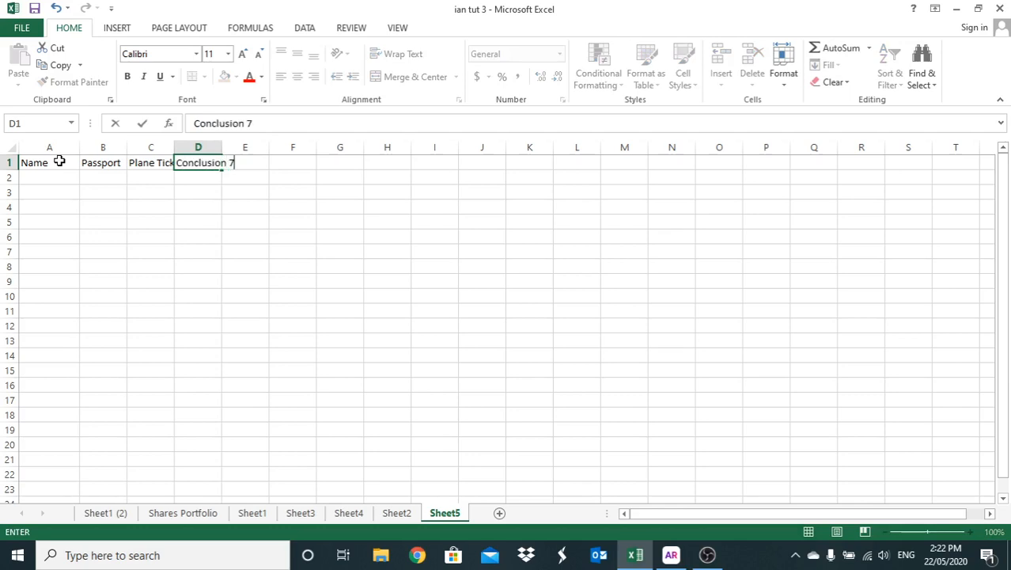
pyautogui.hotkey('ctrl', 'Return')
pyautogui.press('Right')
# - Widen column C to fit its Plane Ticket header and make row 1 bold
pyautogui.moveTo(174, 149); pyautogui.dragTo(191, 150)
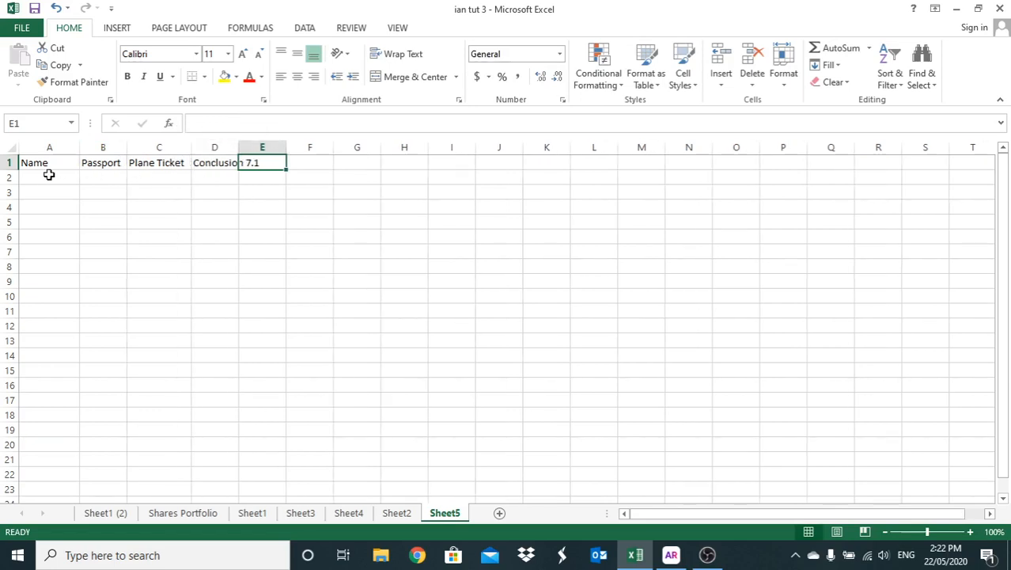
pyautogui.click(10, 163)
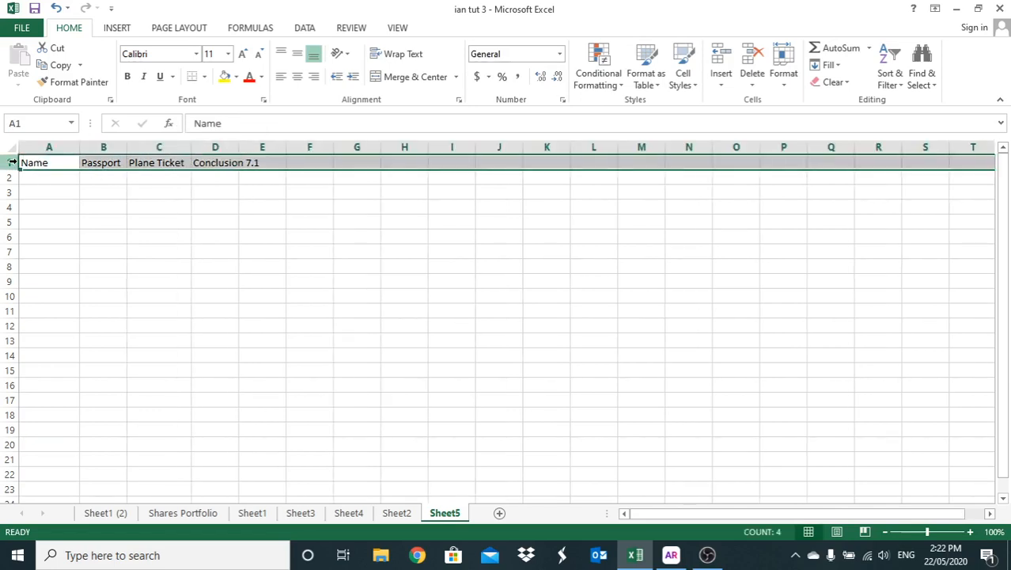
pyautogui.click(127, 77)
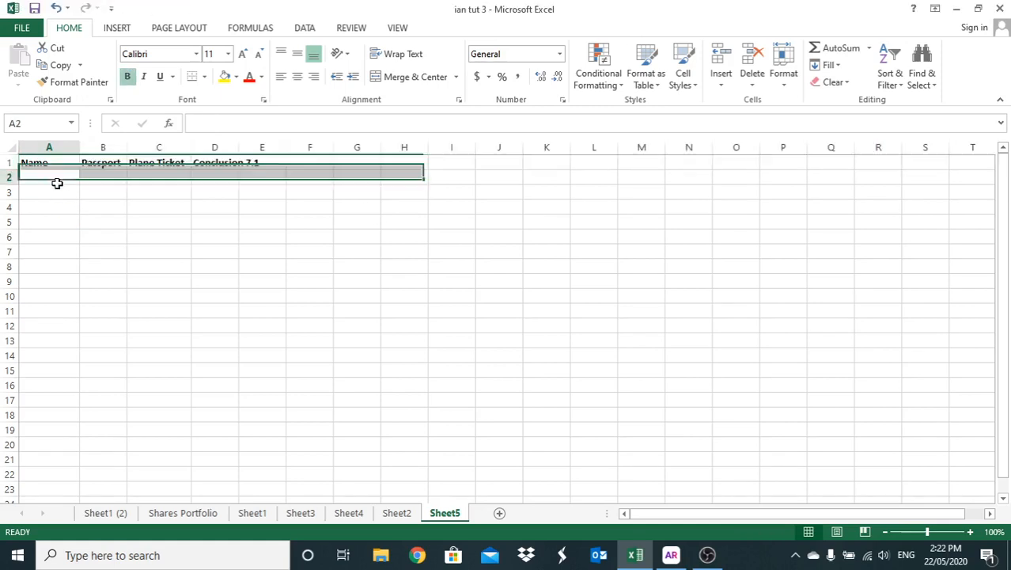
# - Fill cells A2 to A5 with four people's names, each a first name with a surname initial
pyautogui.click(58, 184)
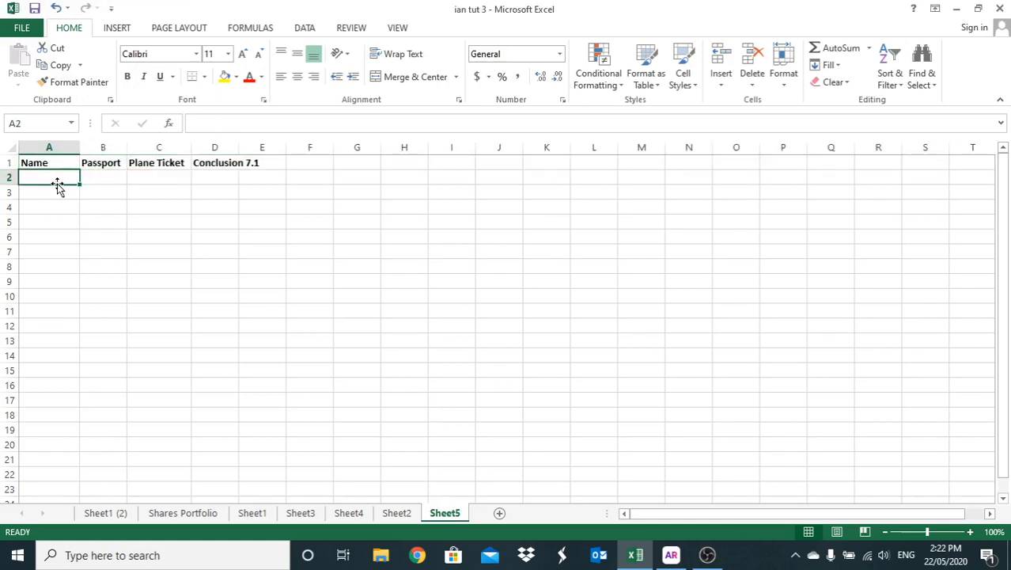
pyautogui.write('Richard')
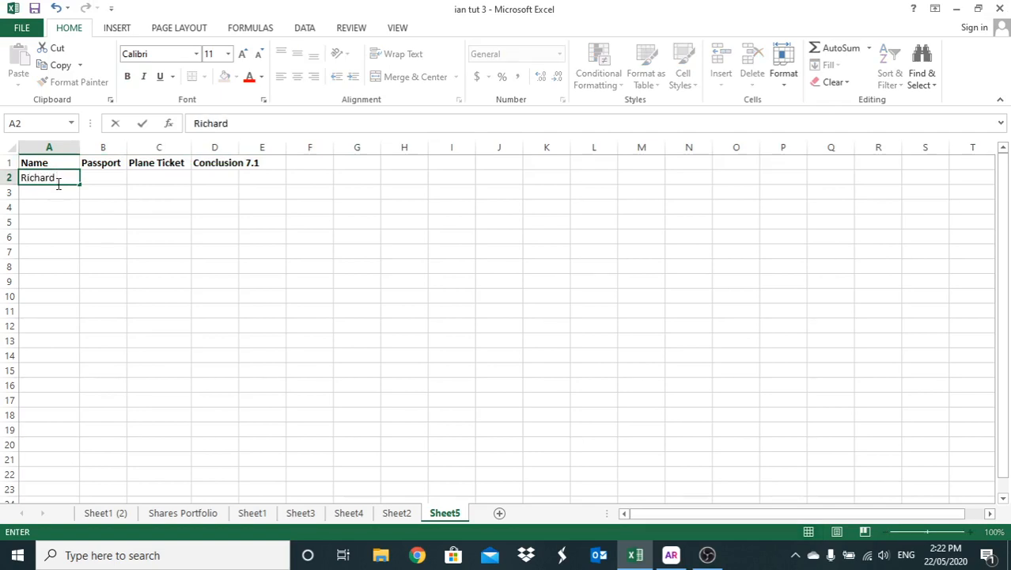
pyautogui.write(' . T')
pyautogui.click(54, 191)
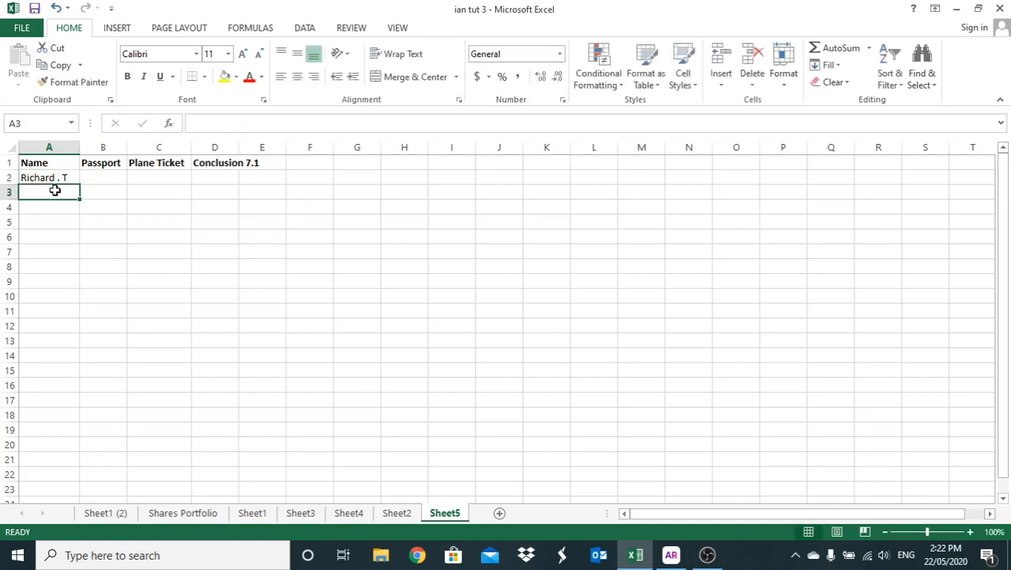
pyautogui.write('Car')
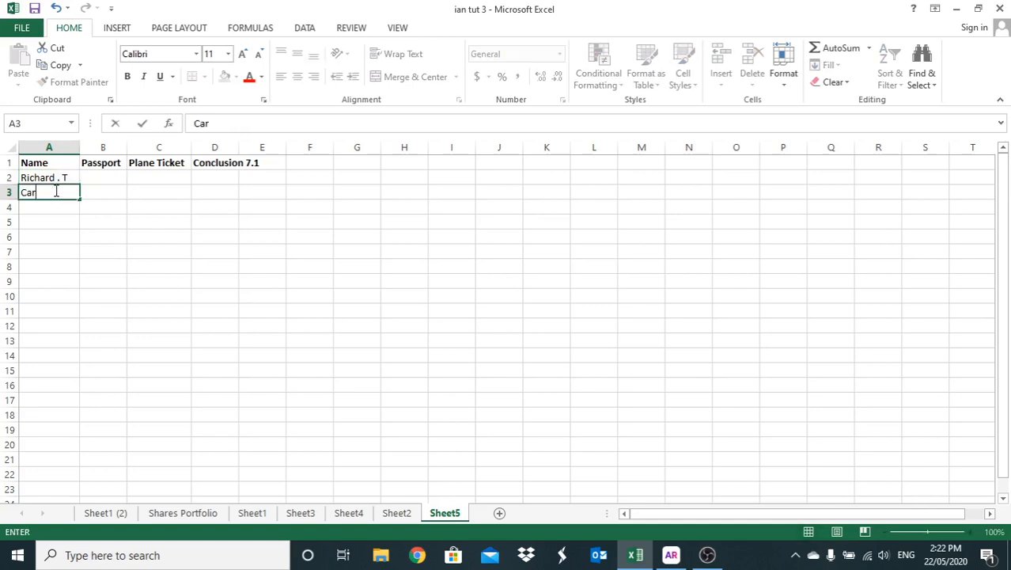
pyautogui.write('oline Z')
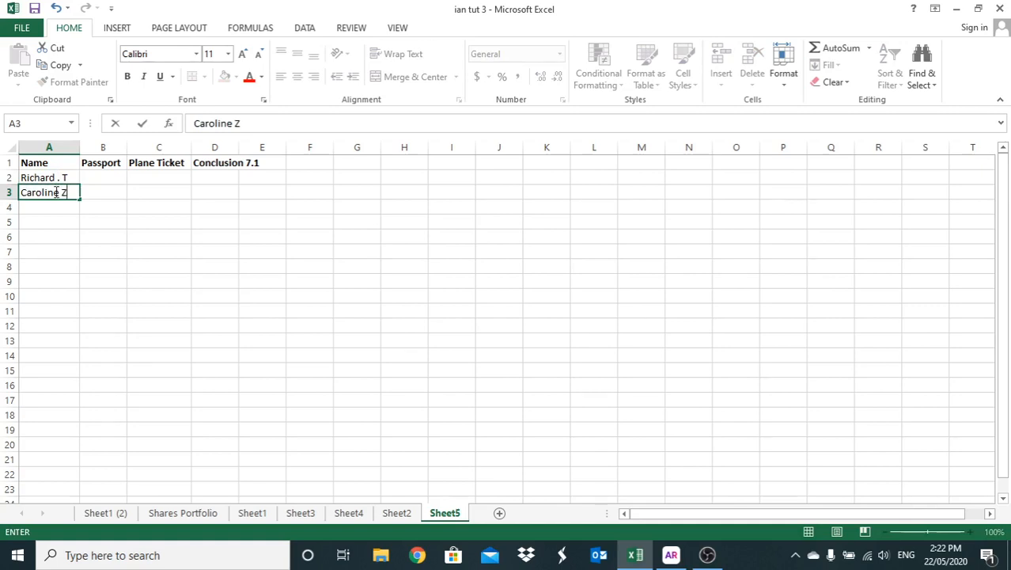
pyautogui.click(50, 205)
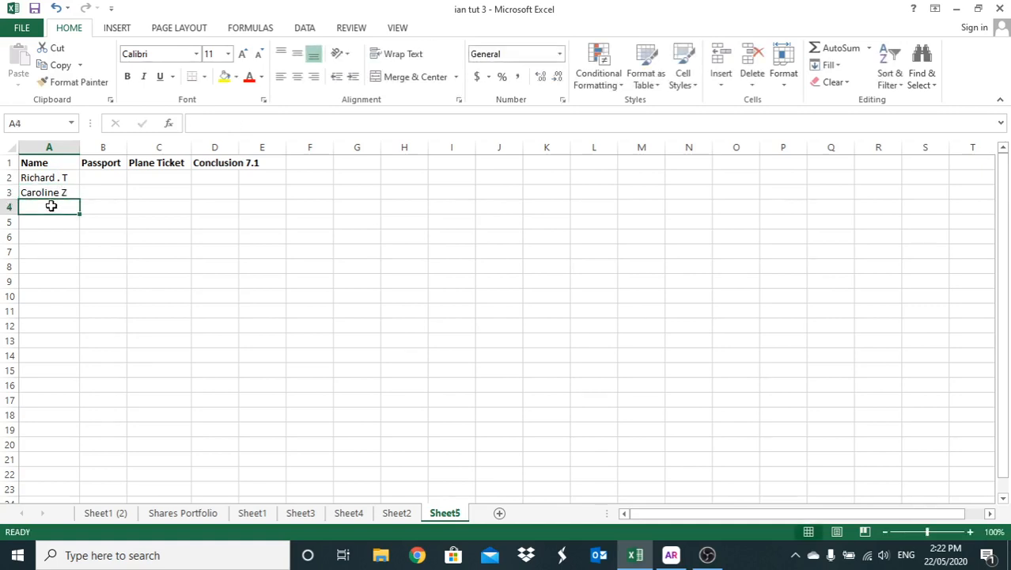
pyautogui.write('Sharon')
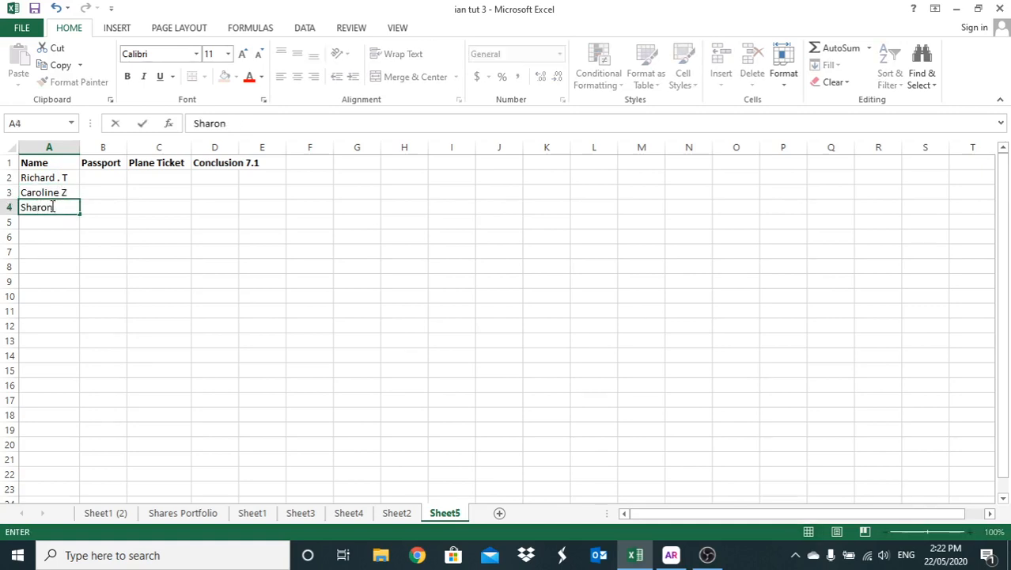
pyautogui.write(' S')
pyautogui.click(31, 222)
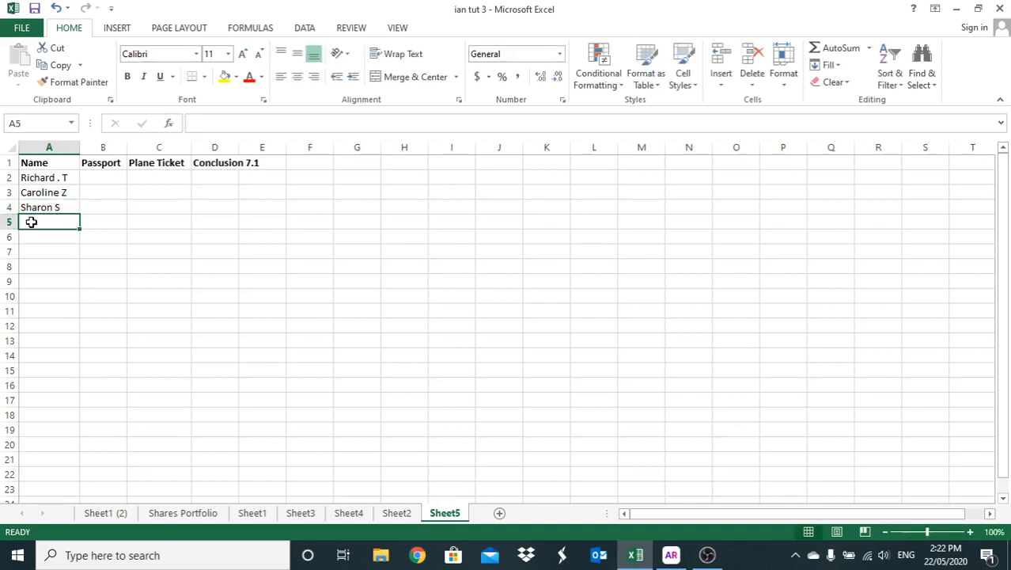
pyautogui.write('Peter')
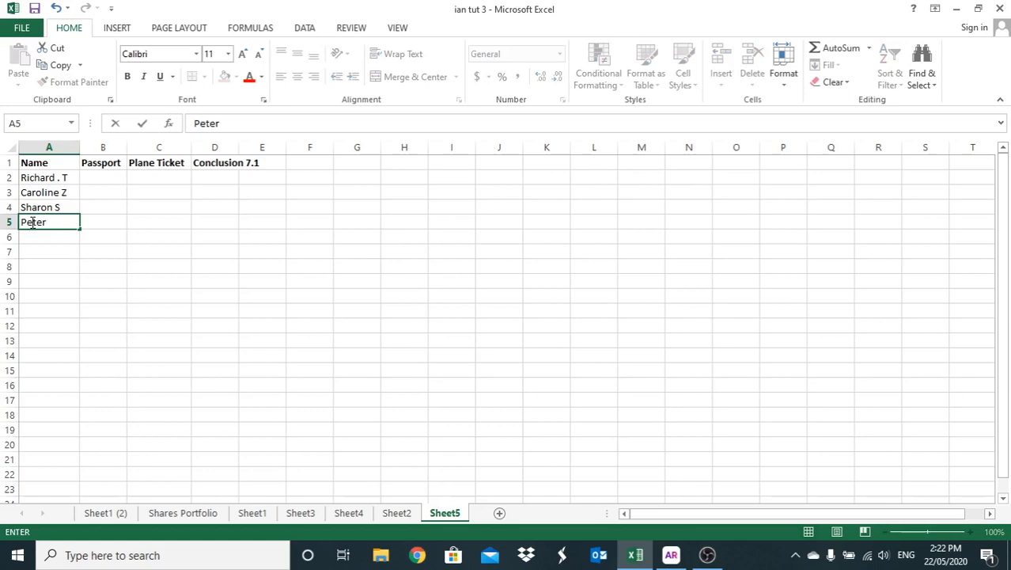
pyautogui.write(' n')
pyautogui.press('BackSpace')
pyautogui.write('N')
# - Fill the Passport column from B2 to B5 with Yes, Yes, No and No
pyautogui.click(99, 175)
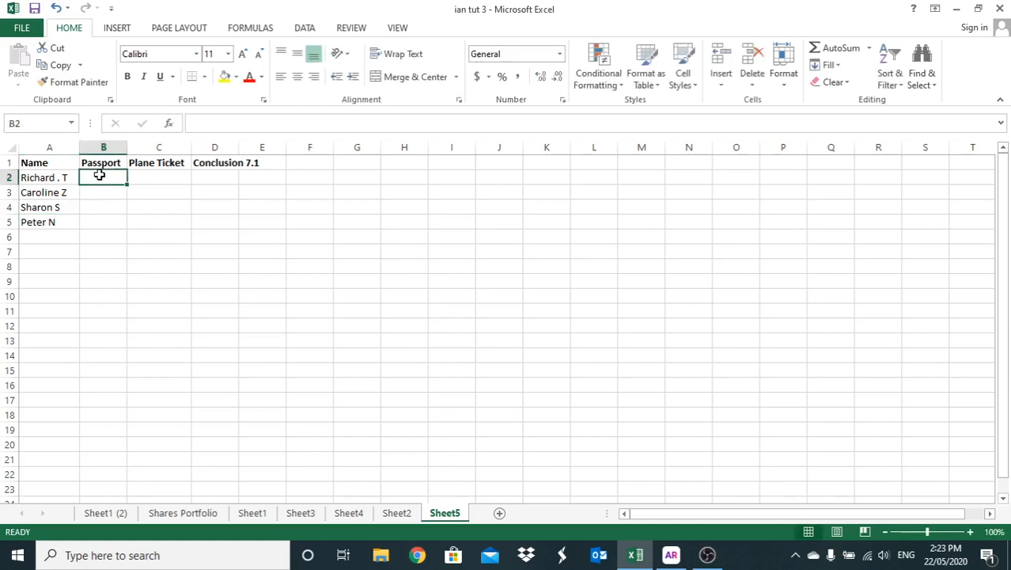
pyautogui.write('Yes')
pyautogui.press('Return')
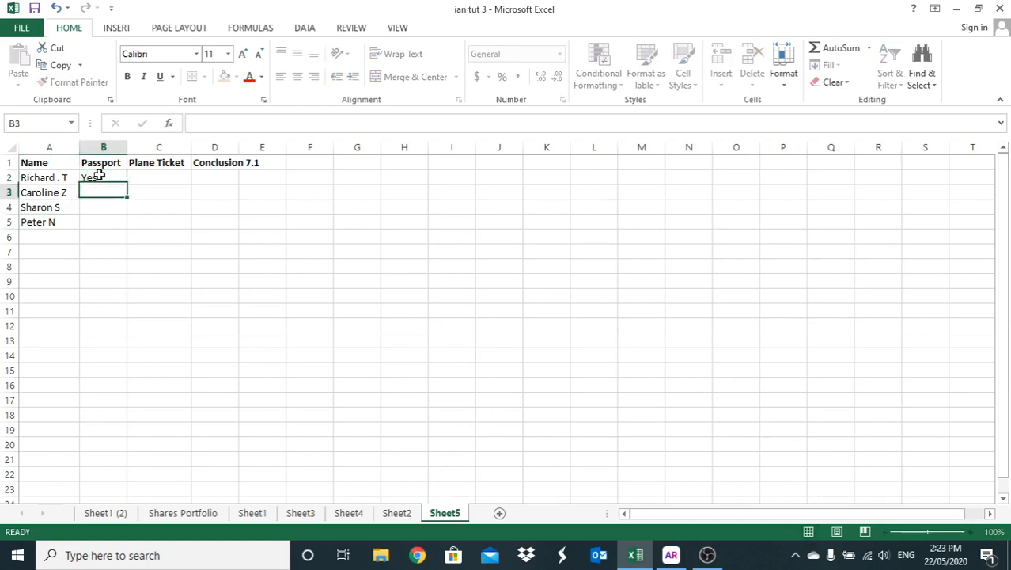
pyautogui.write('Yes')
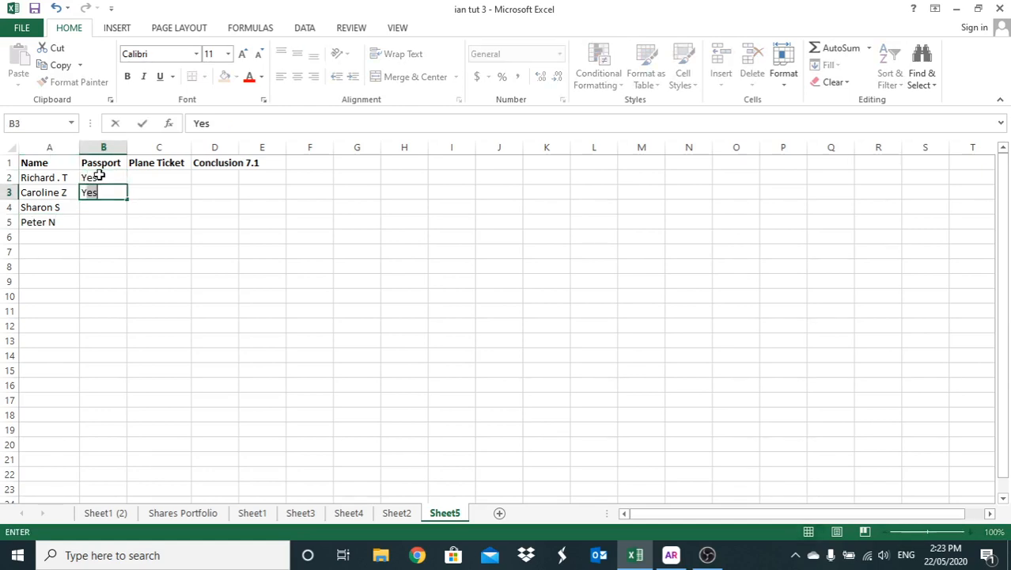
pyautogui.press('Return')
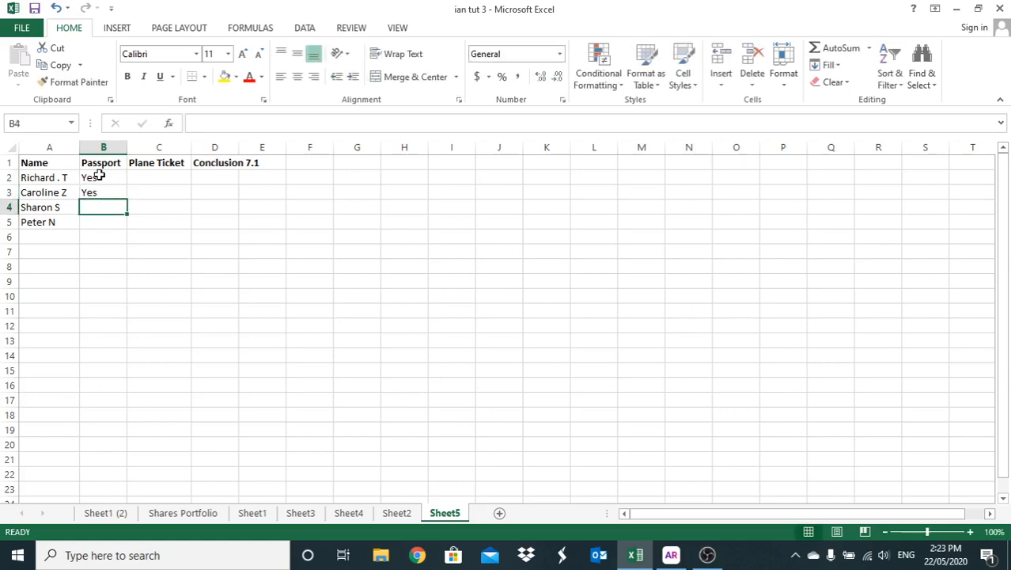
pyautogui.write('No')
pyautogui.press('Return')
pyautogui.write('No')
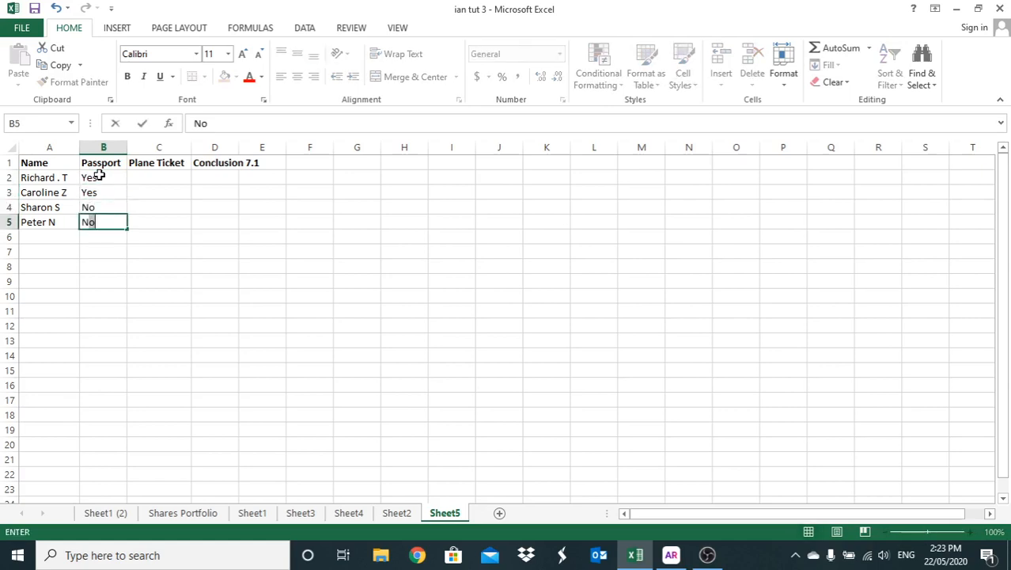
# - Fill the Plane Ticket column from C2 to C5 with Yes, No, Yes and No
pyautogui.click(155, 179)
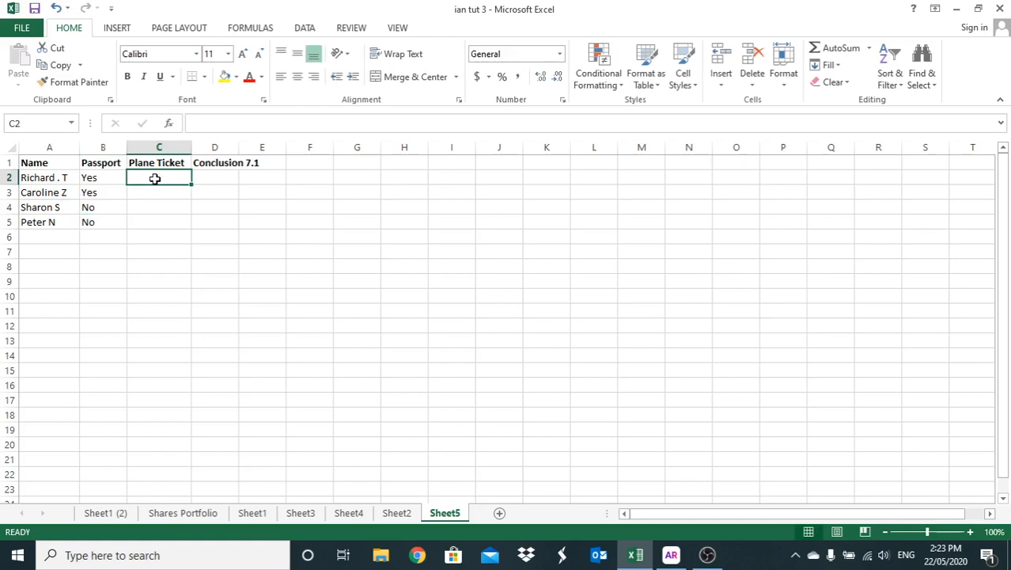
pyautogui.write('Yes')
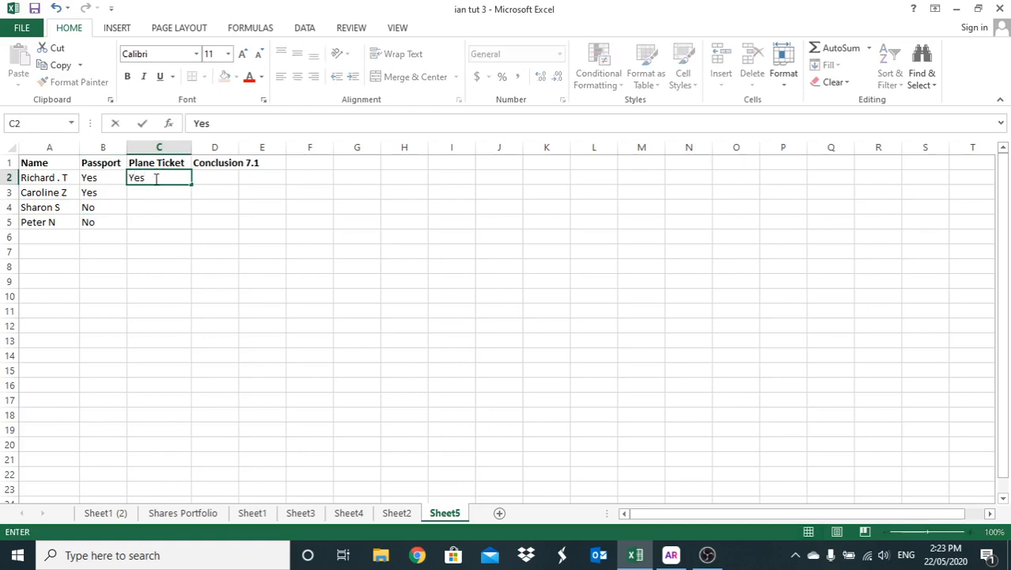
pyautogui.press('Return')
pyautogui.write('No')
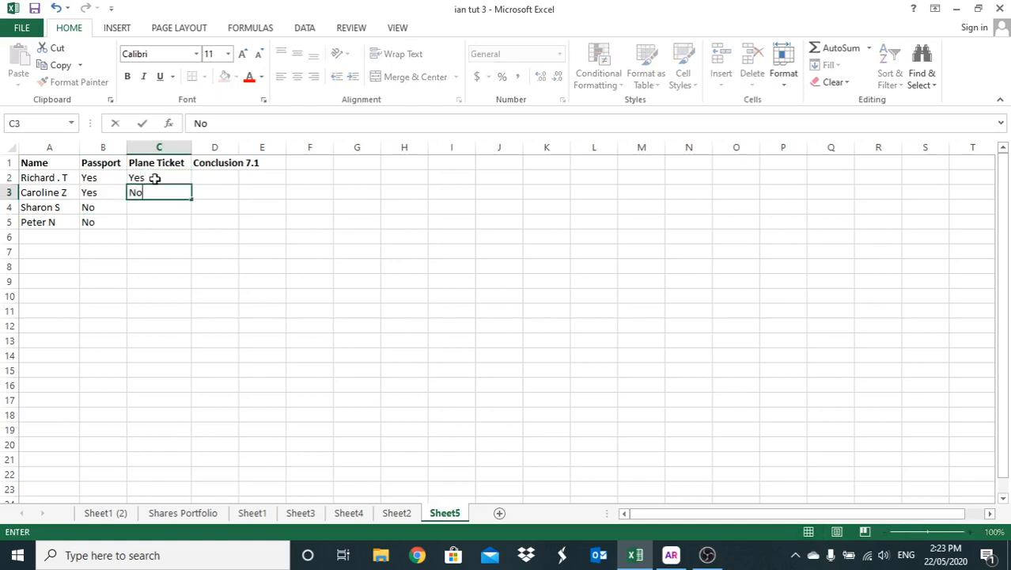
pyautogui.press('Return')
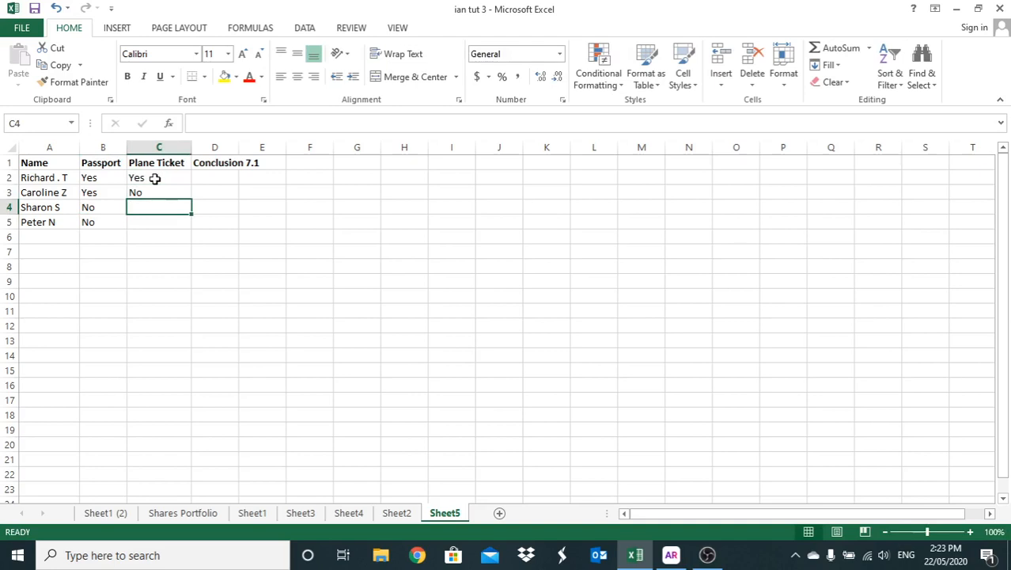
pyautogui.write('Yes')
pyautogui.press('Return')
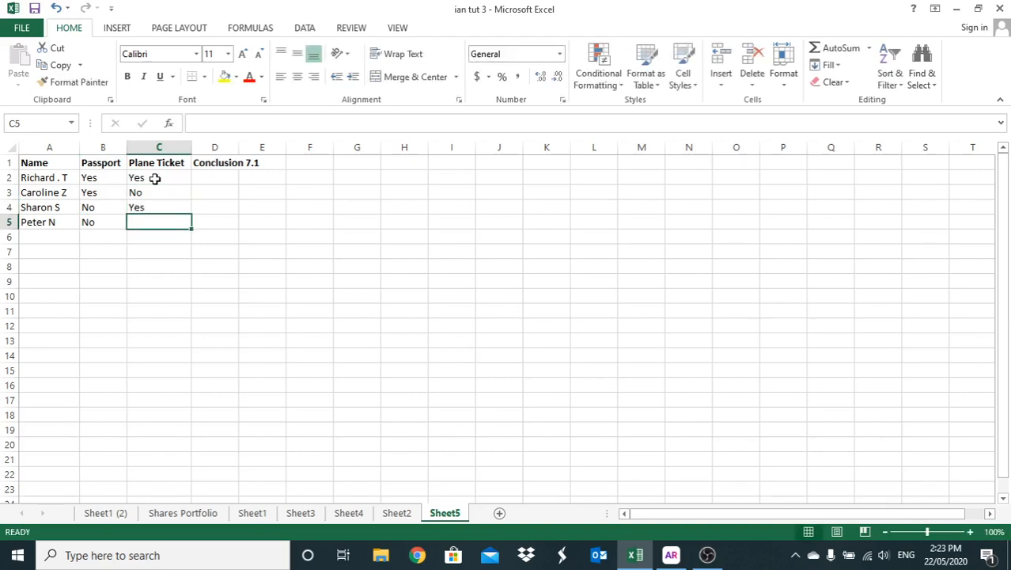
pyautogui.write('No')
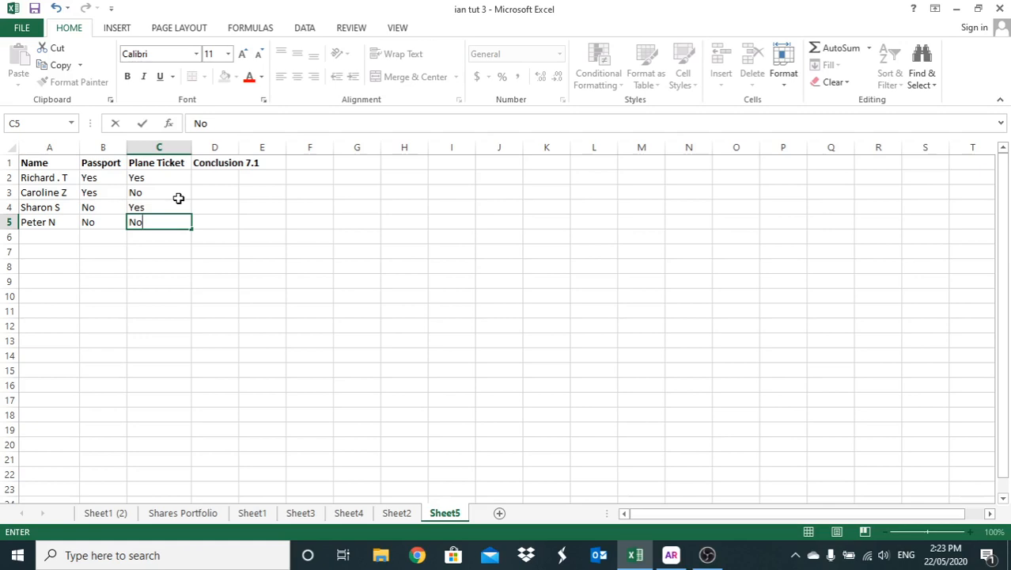
# - Start an IF formula in D2 with the logical test B2="Yes"
pyautogui.click(217, 176)
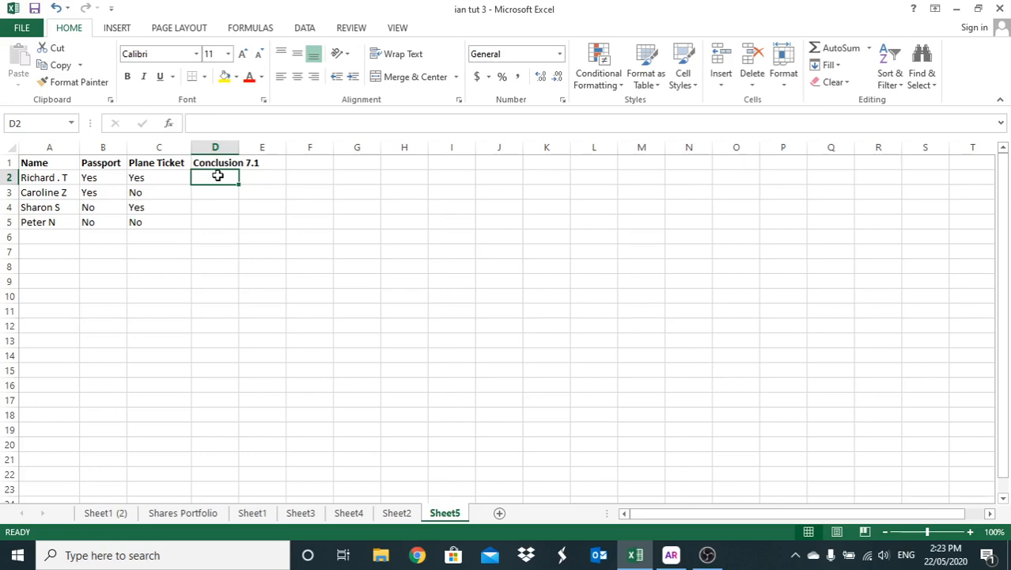
pyautogui.write('=')
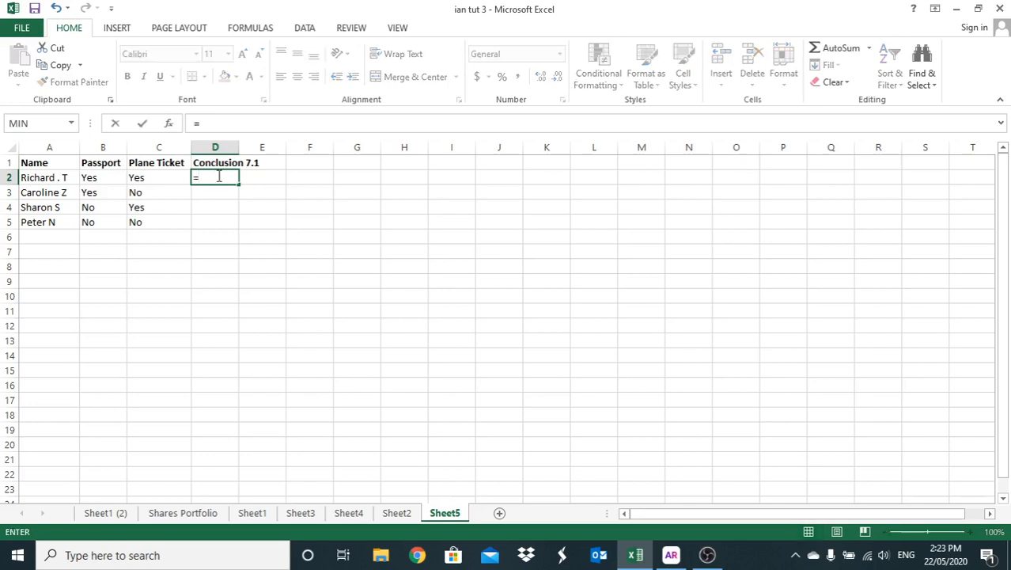
pyautogui.write('IF')
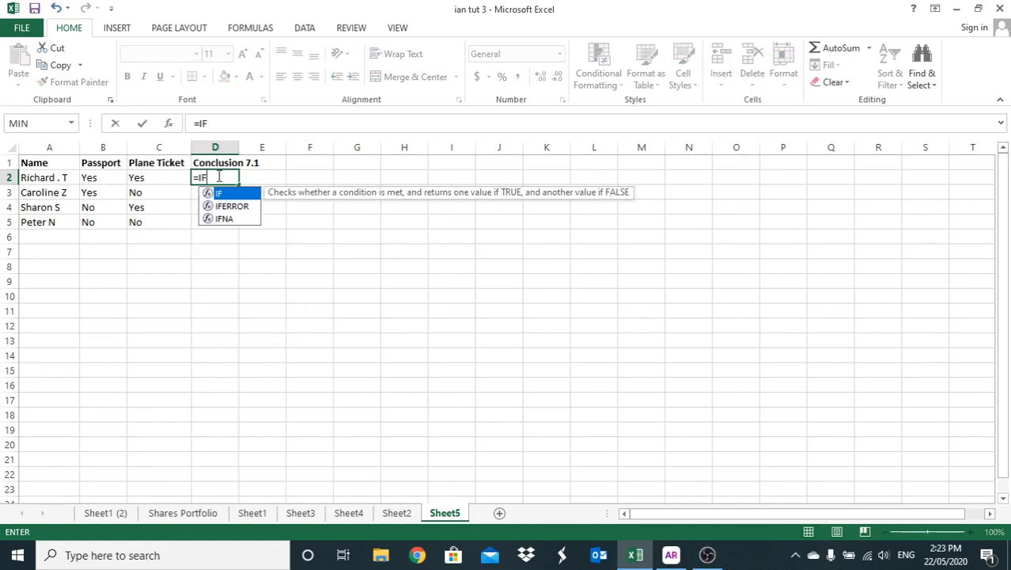
pyautogui.write('(')
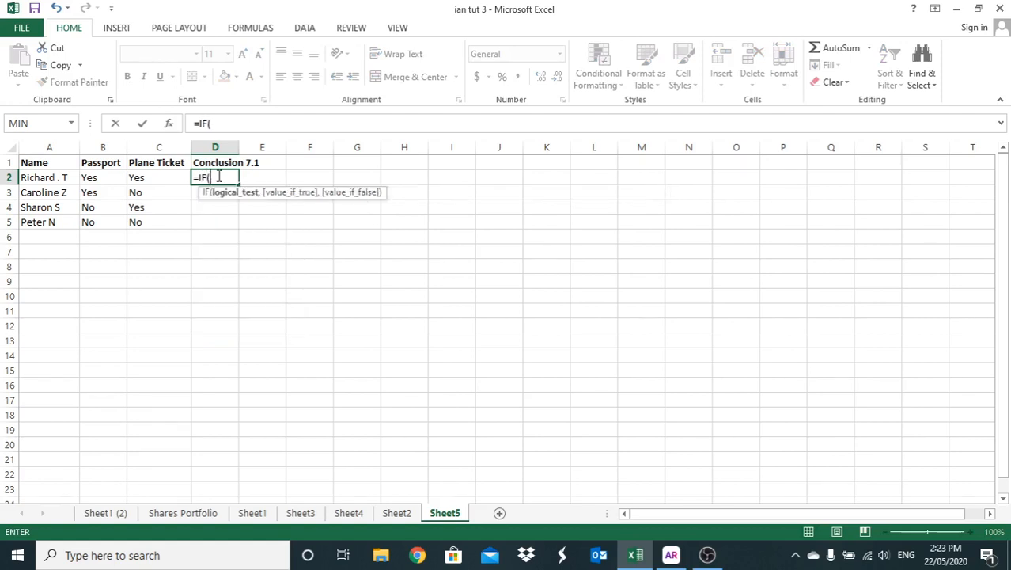
pyautogui.click(103, 177)
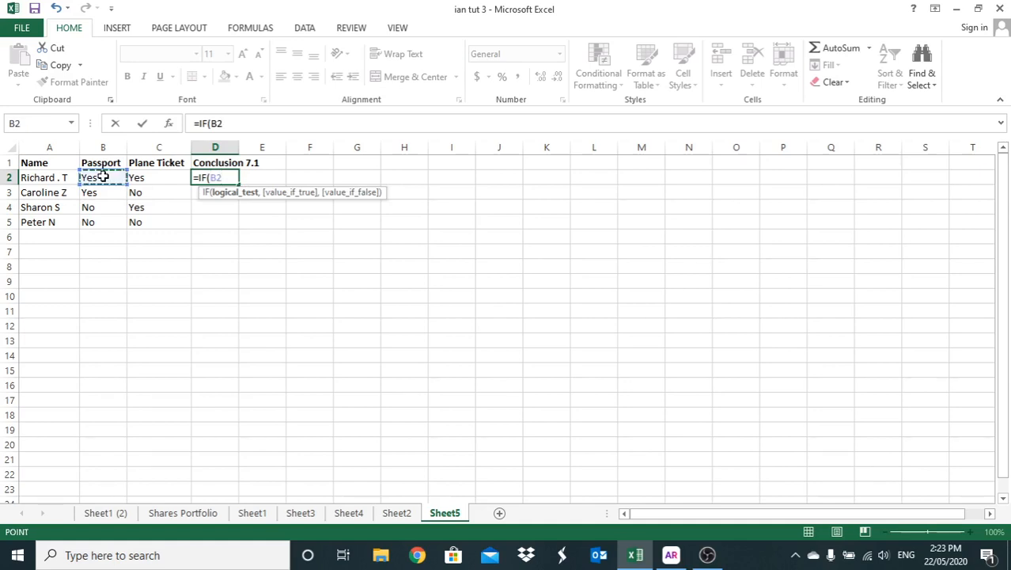
pyautogui.write('="')
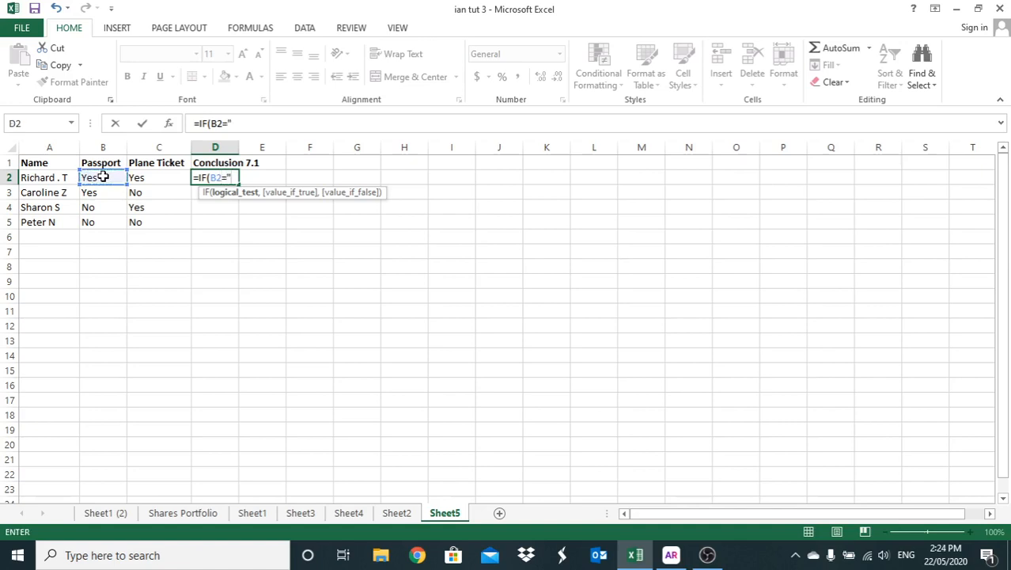
pyautogui.write('Yes')
pyautogui.write('")')
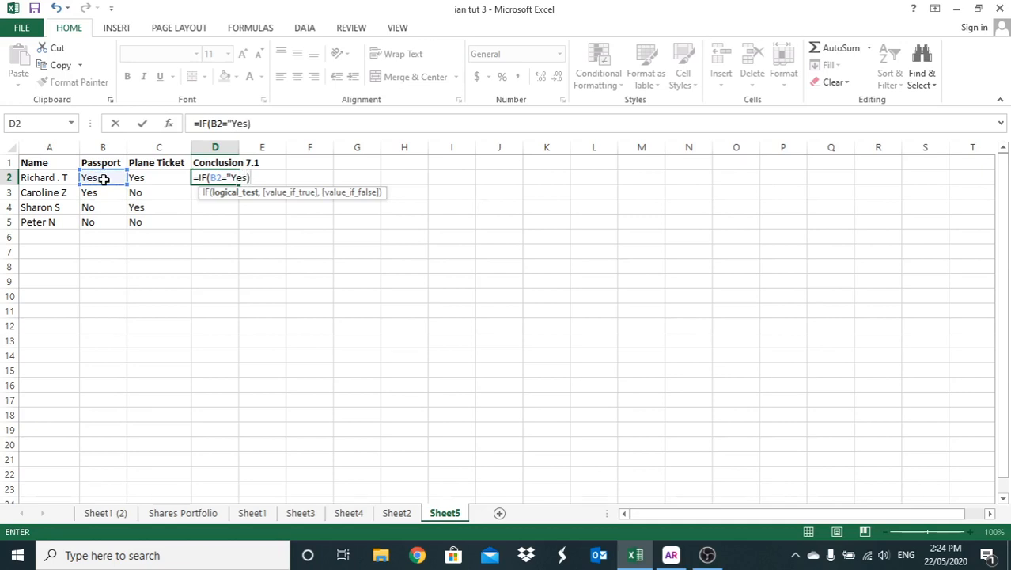
pyautogui.press('BackSpace')
pyautogui.write(',')
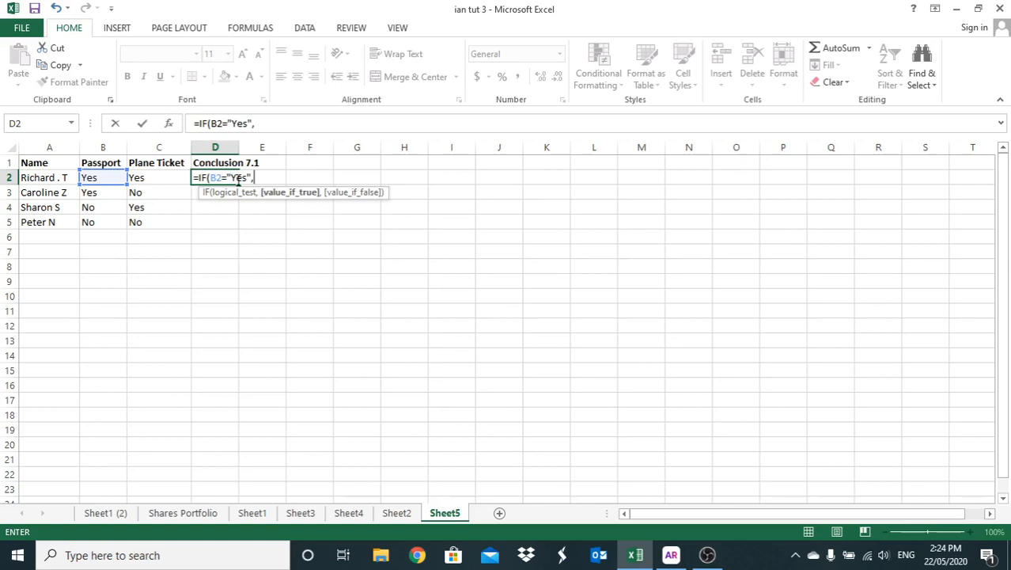
# - Complete the D2 formula with "Sale" if true and "No Sale" if false, and fill it down to D5
pyautogui.write('"Sale"')
pyautogui.write(',')
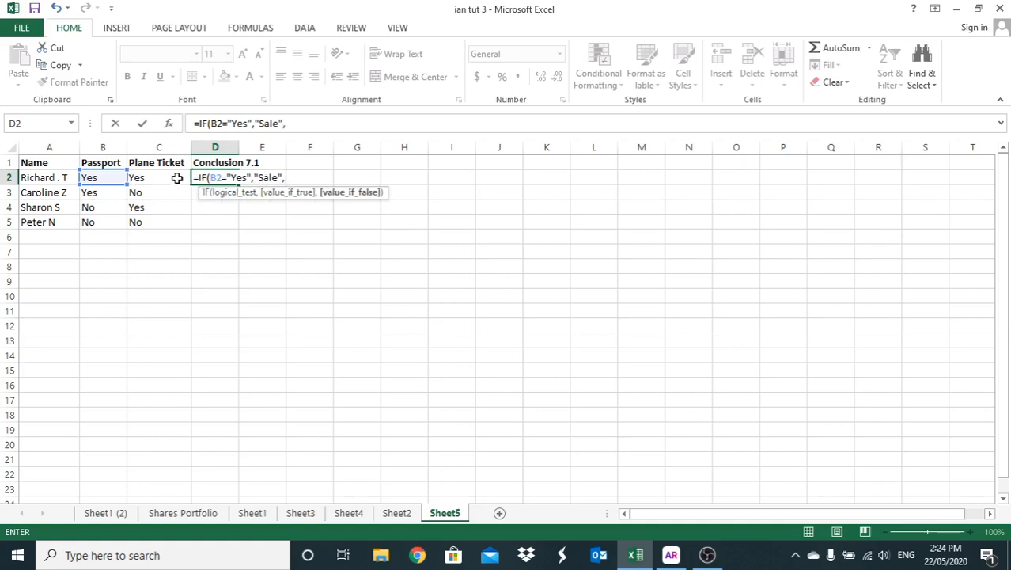
pyautogui.write('"No Sale"')
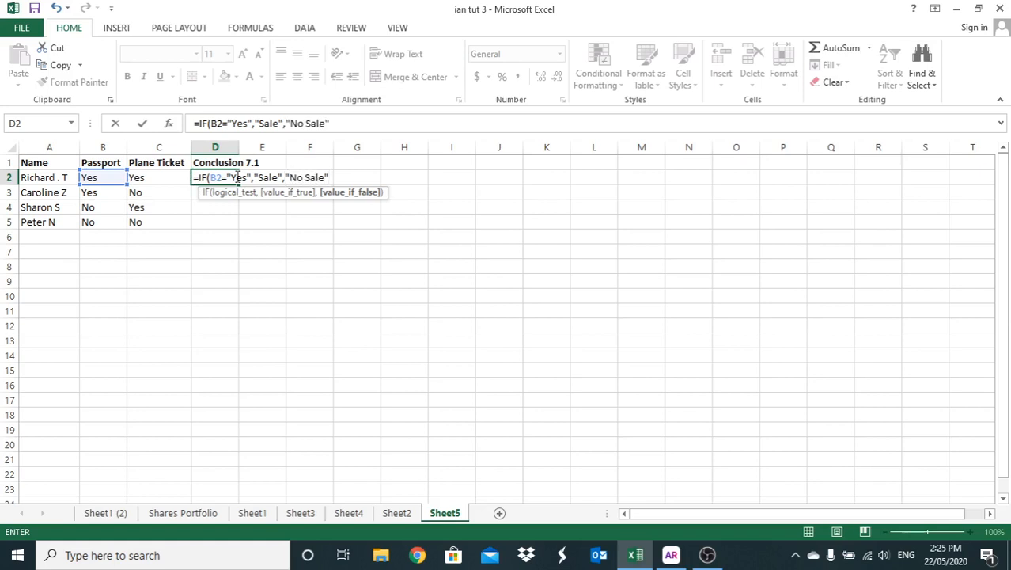
pyautogui.write(')')
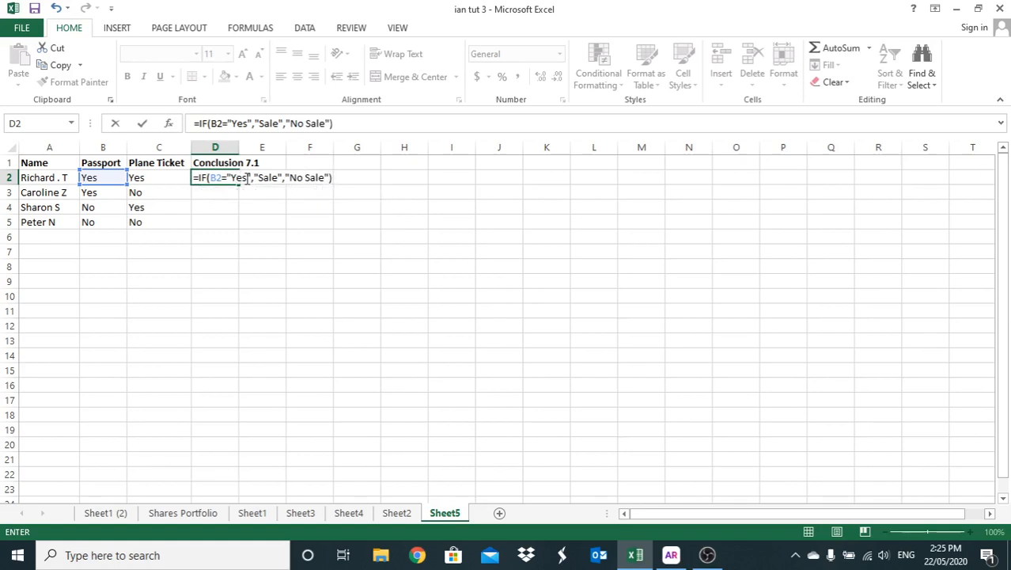
pyautogui.click(143, 124)
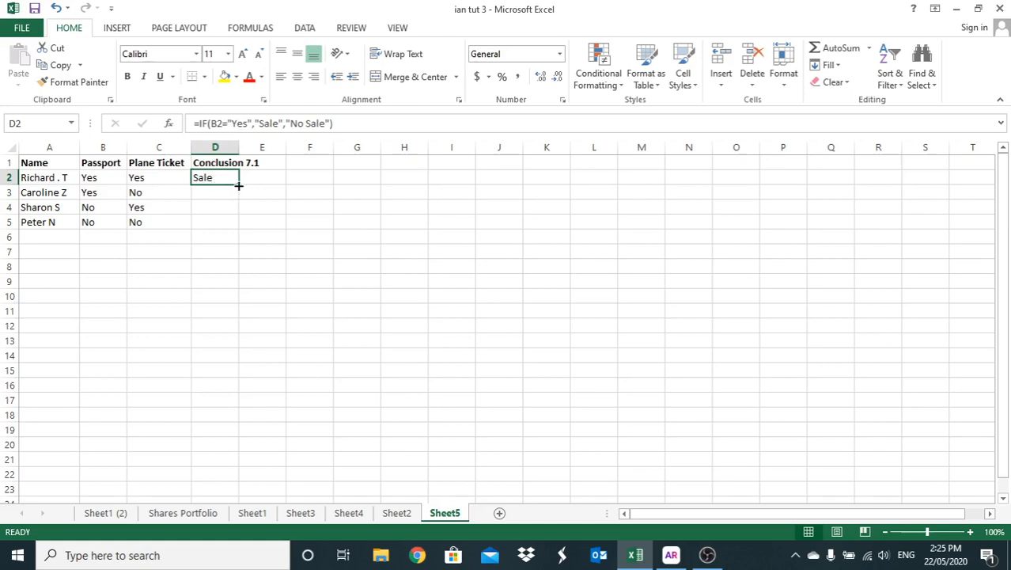
pyautogui.moveTo(239, 184); pyautogui.dragTo(233, 228)
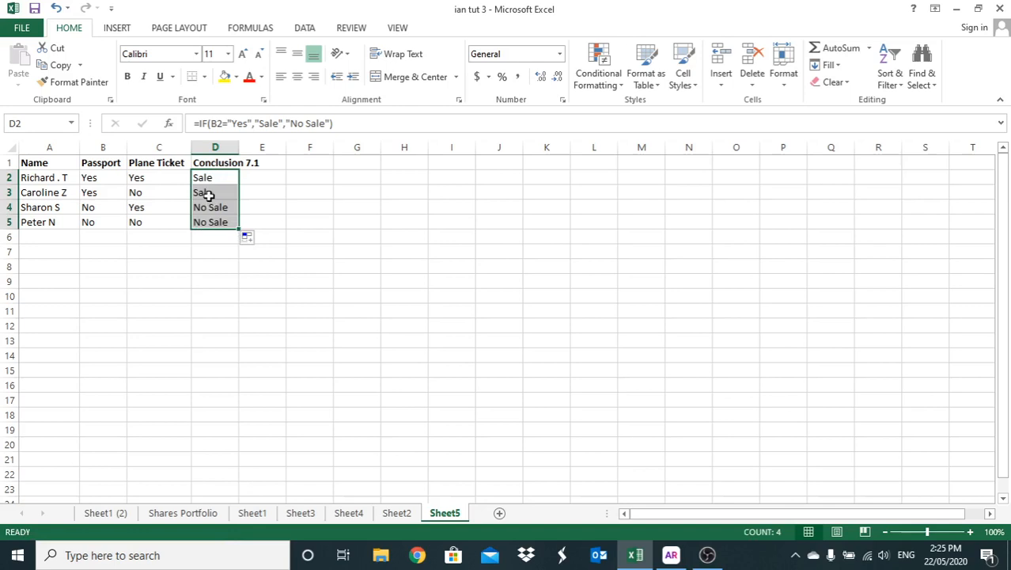
# - Compare the Conclusion 7.1 results in rows 3 to 5 with the corresponding Passport entries
pyautogui.click(104, 192)
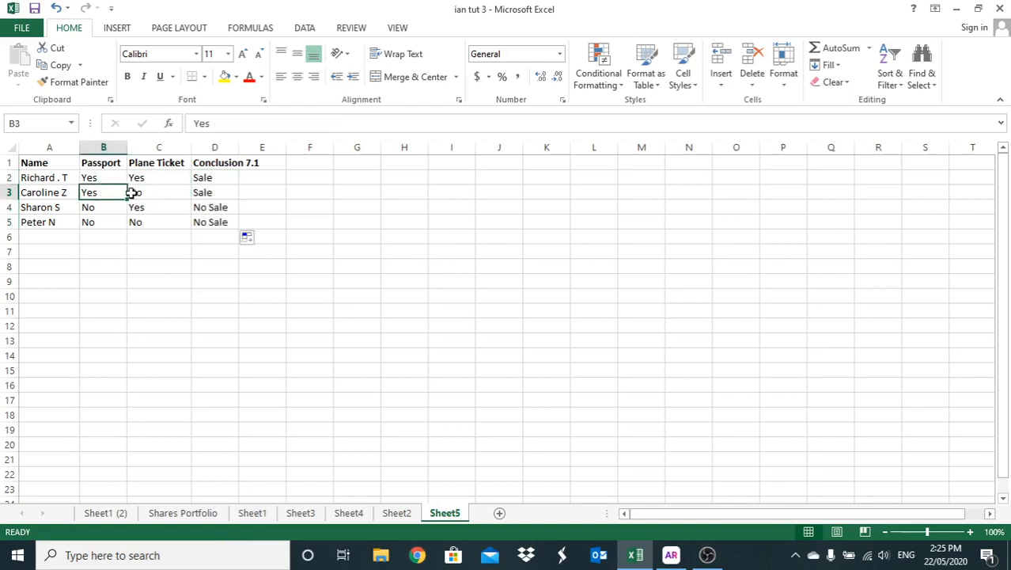
pyautogui.click(205, 193)
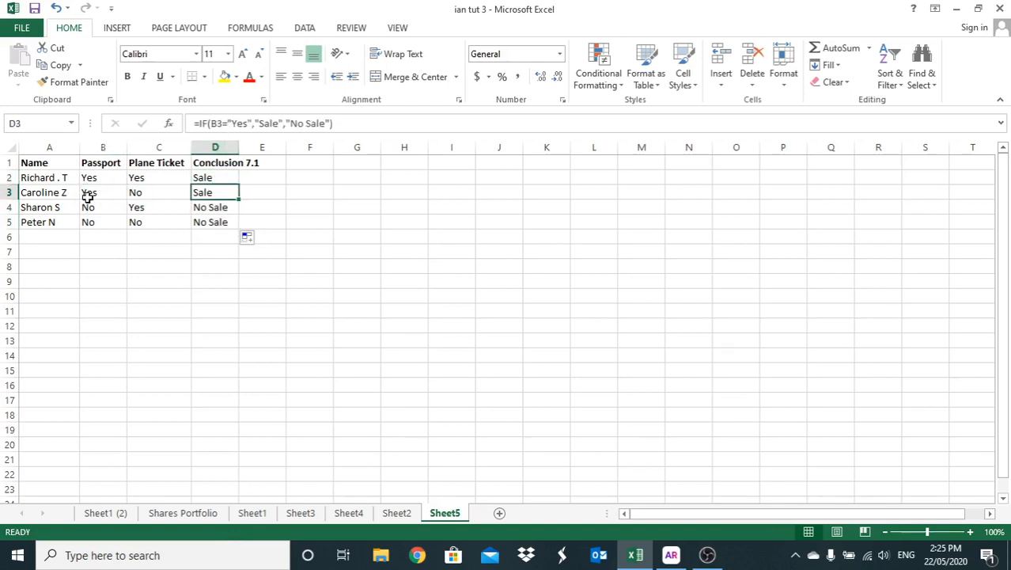
pyautogui.click(206, 208)
pyautogui.click(105, 208)
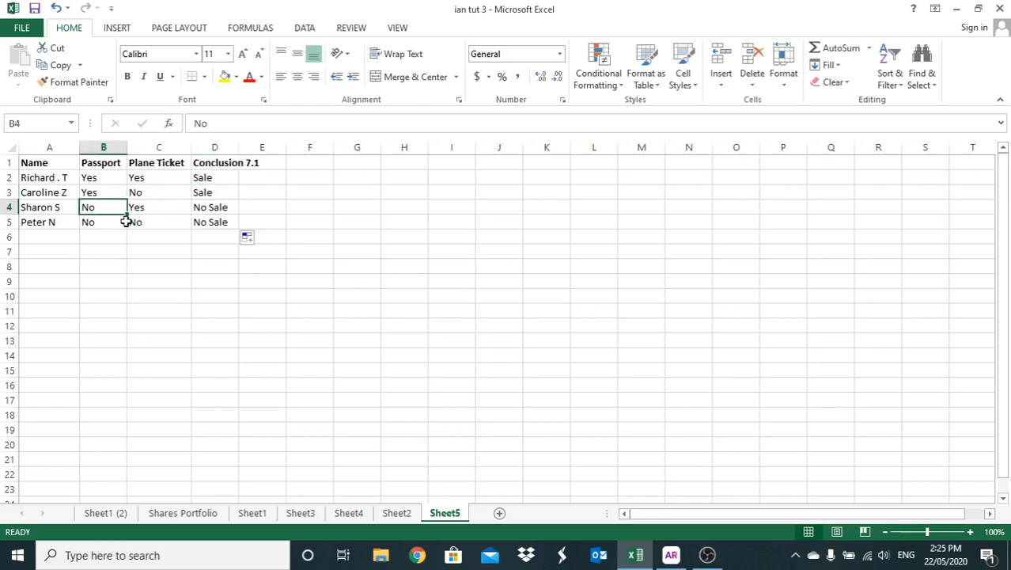
pyautogui.click(109, 222)
pyautogui.click(101, 205)
pyautogui.click(101, 192)
pyautogui.click(211, 207)
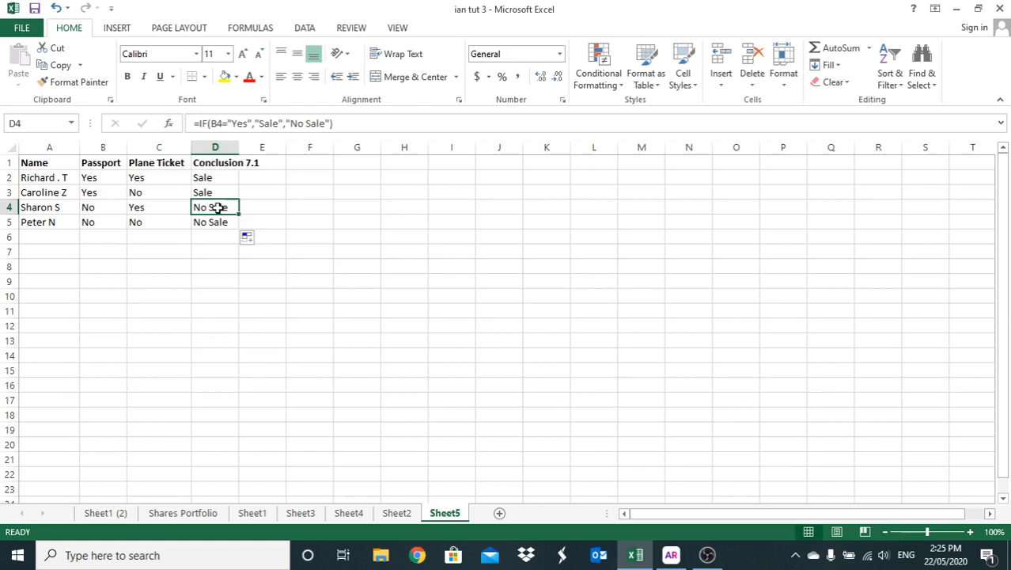
# - Widen column D to better fit its header and add the header Conclusion 7.2 in E1
pyautogui.moveTo(239, 147); pyautogui.dragTo(257, 150)
pyautogui.click(278, 161)
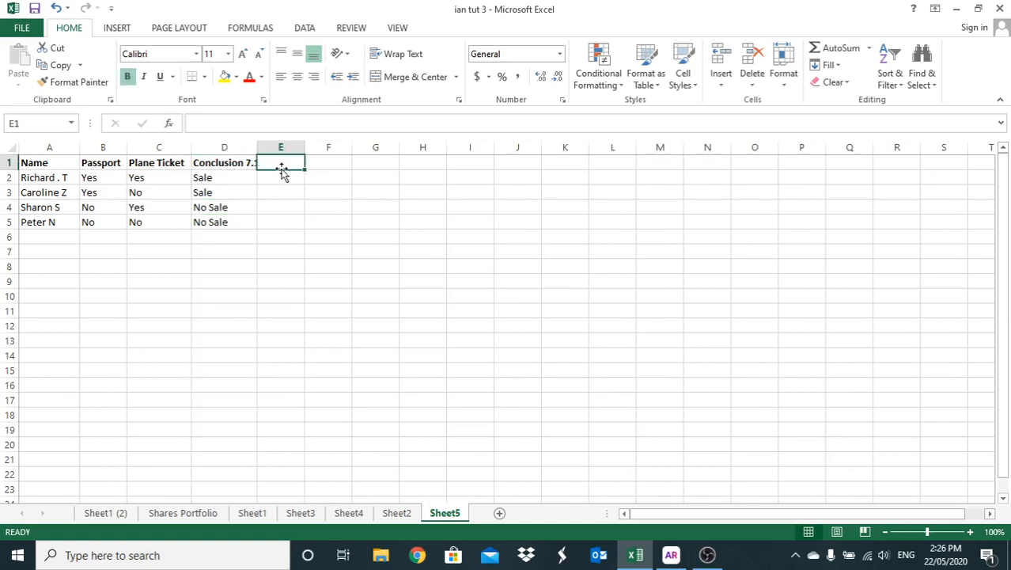
pyautogui.write('Con')
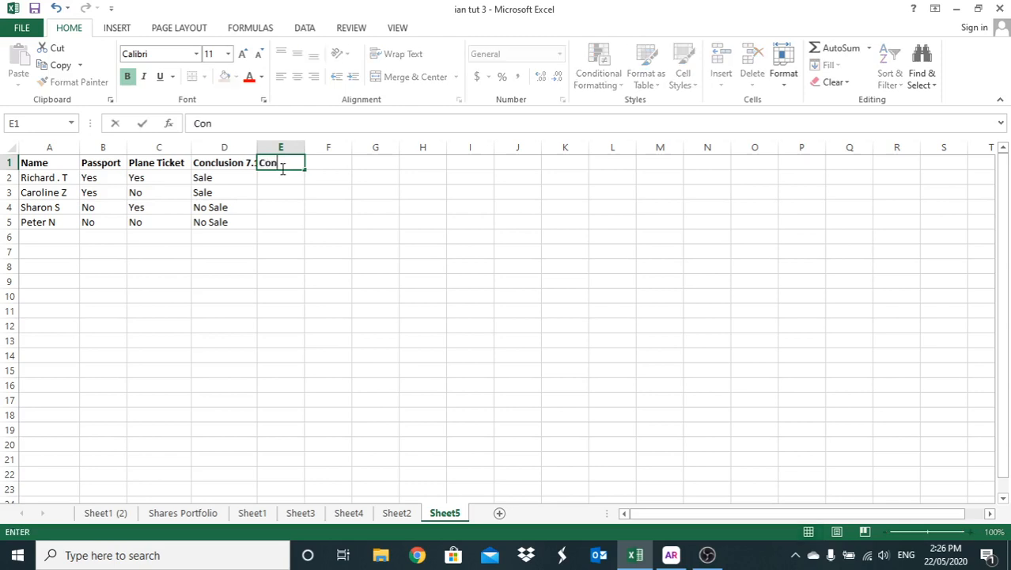
pyautogui.write('clusion')
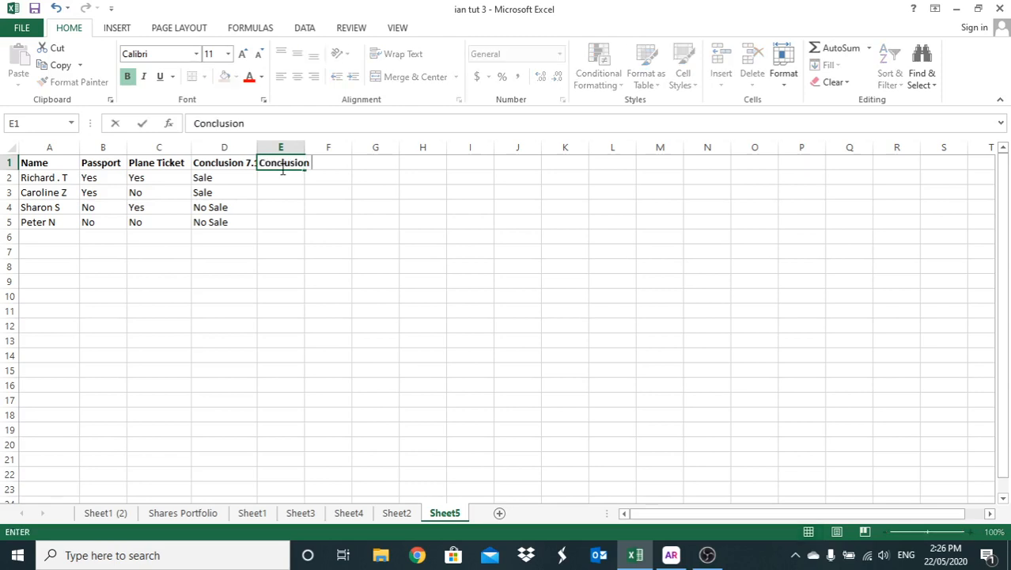
pyautogui.write(' 7.2')
# - Start an IF formula in E2 with a nested OR whose first condition is B2="yes"
pyautogui.click(270, 179)
pyautogui.write('=')
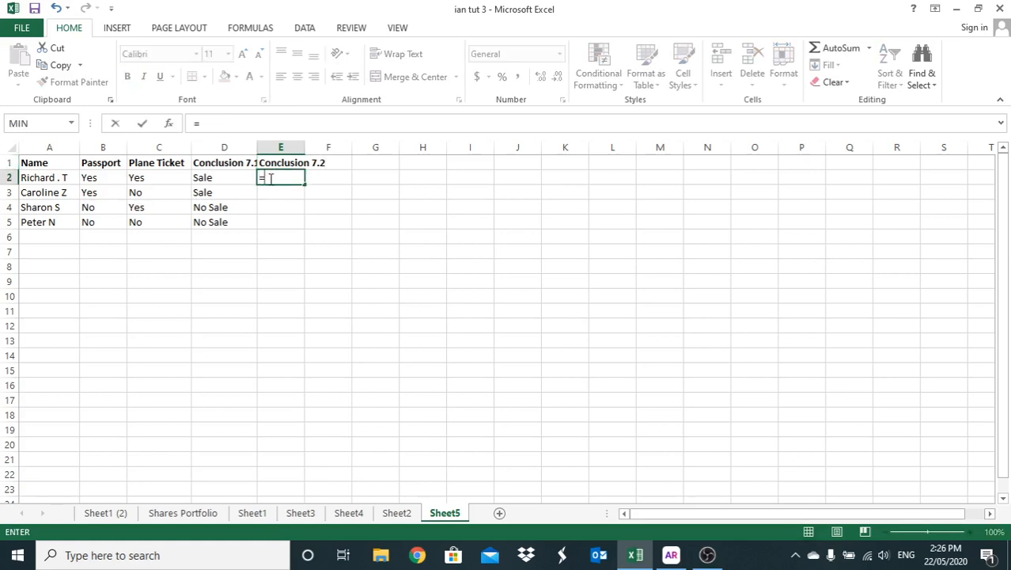
pyautogui.write('If')
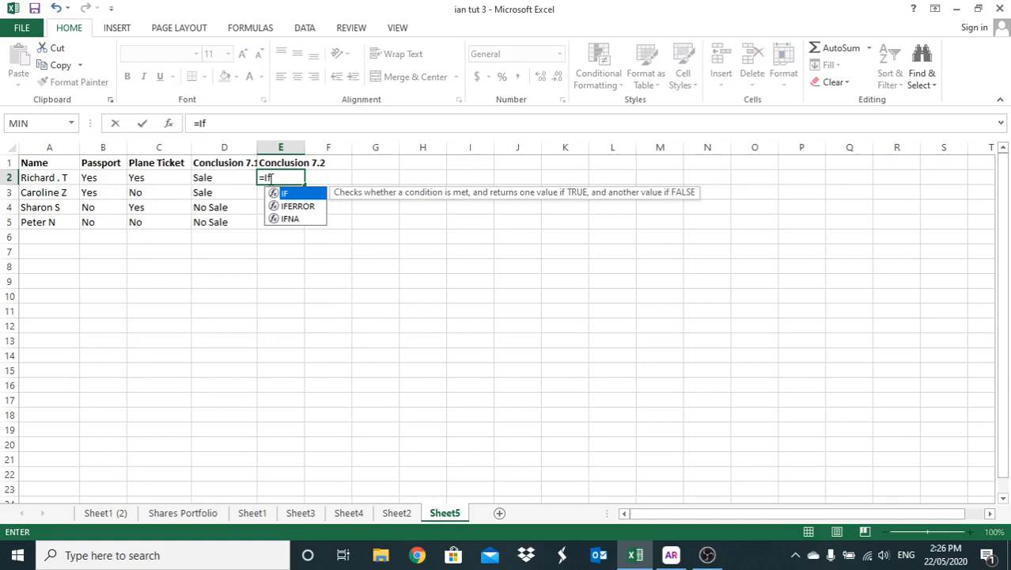
pyautogui.write('(')
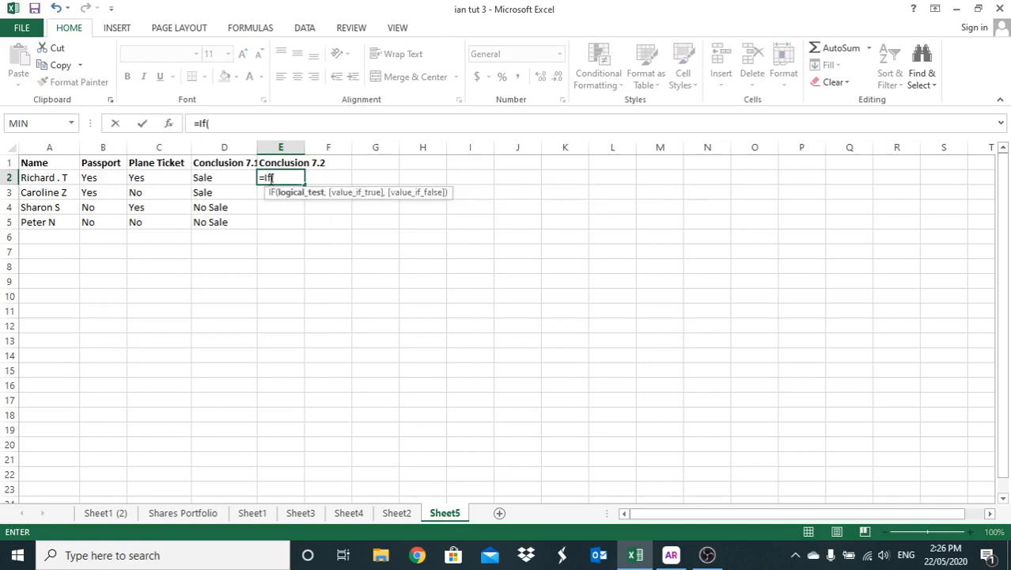
pyautogui.write('OR')
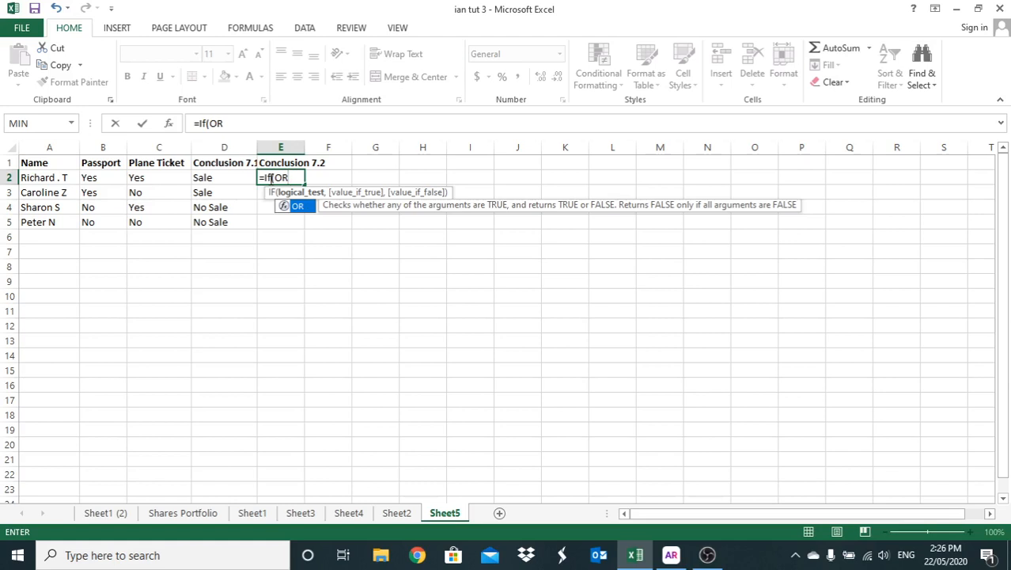
pyautogui.write('(')
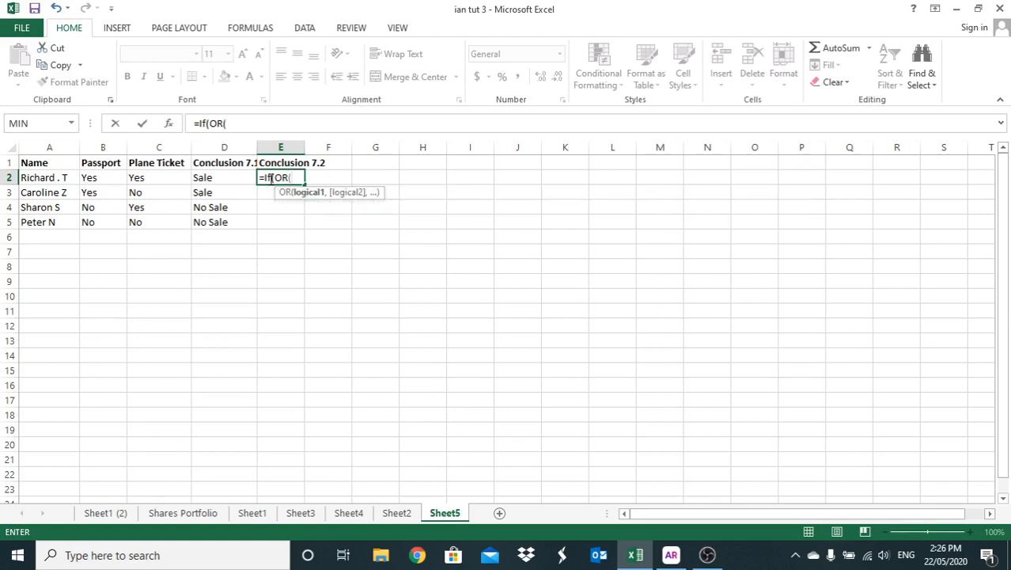
pyautogui.click(111, 179)
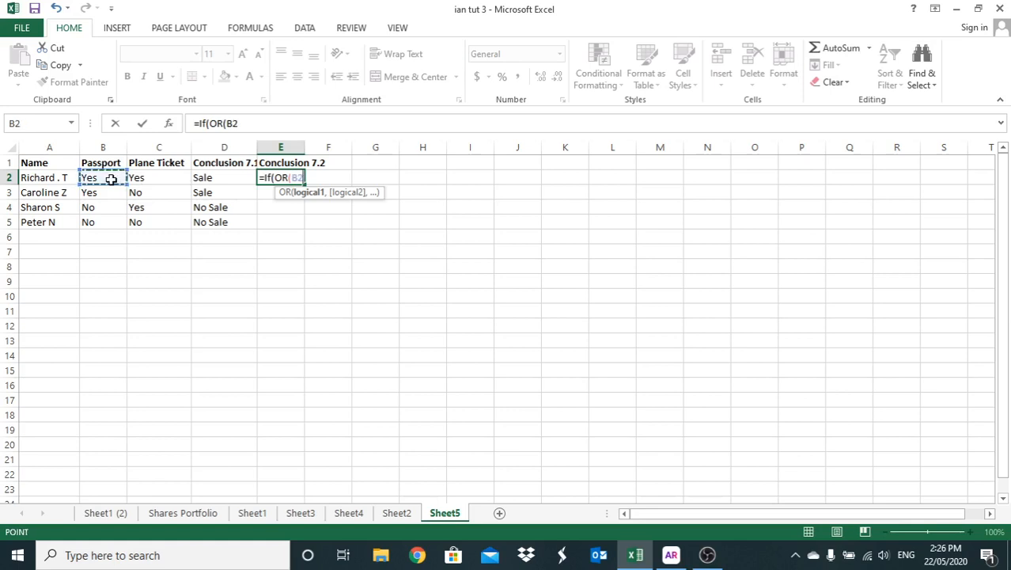
pyautogui.write('="yes"')
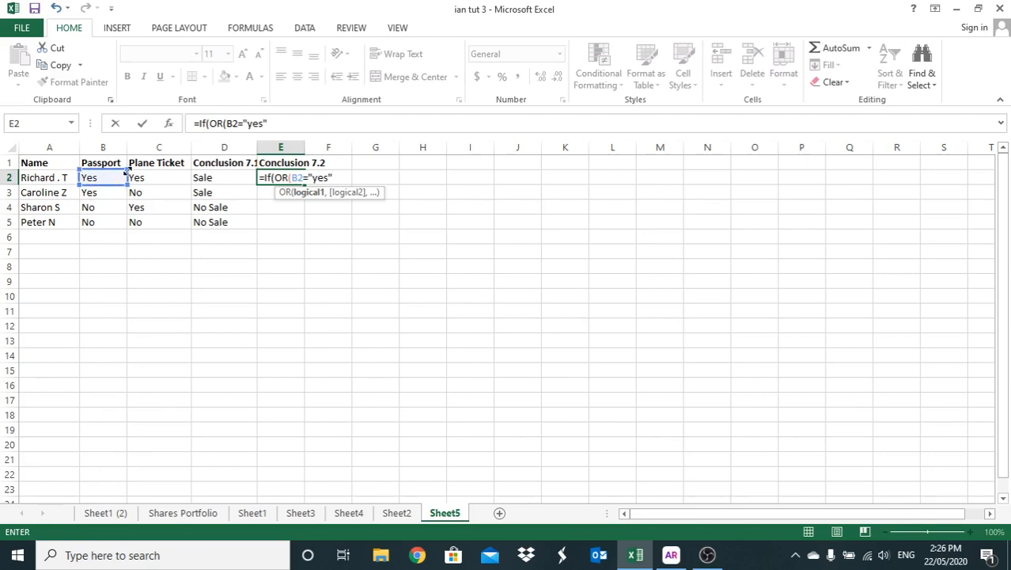
pyautogui.write(',')
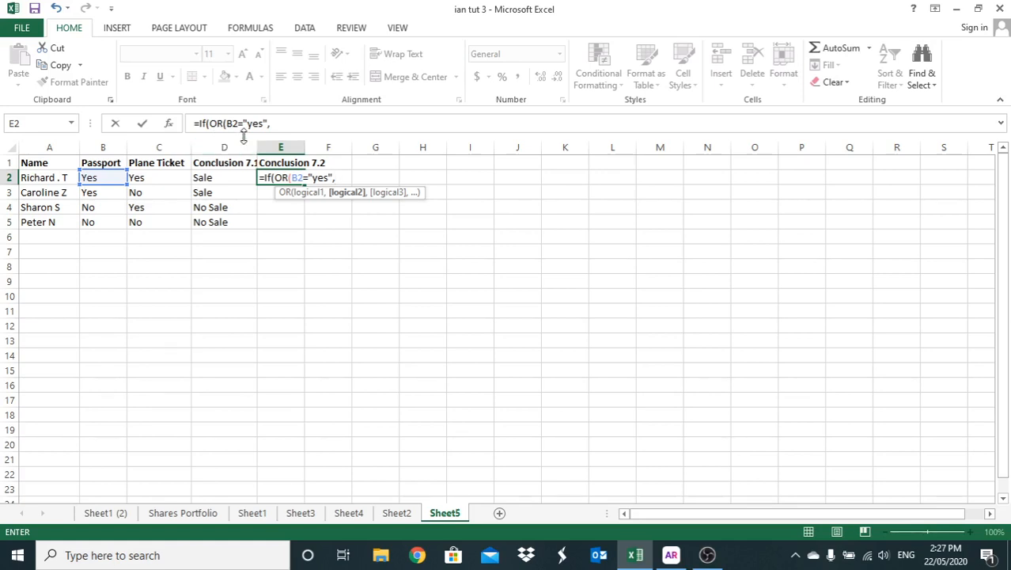
# - Add C2="yes" as the second OR condition in the E2 formula and close the OR function
pyautogui.click(270, 129)
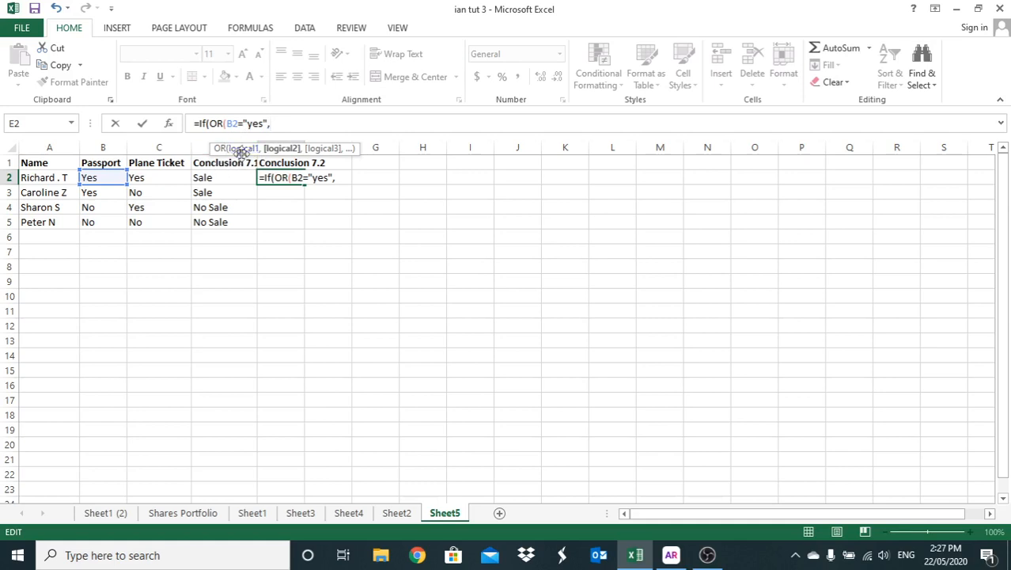
pyautogui.click(251, 124)
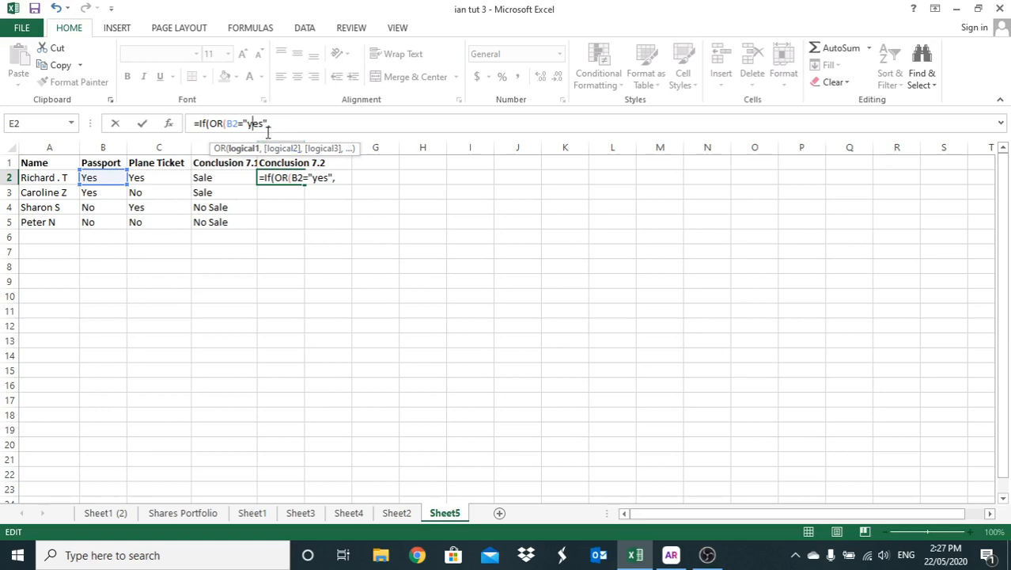
pyautogui.click(271, 123)
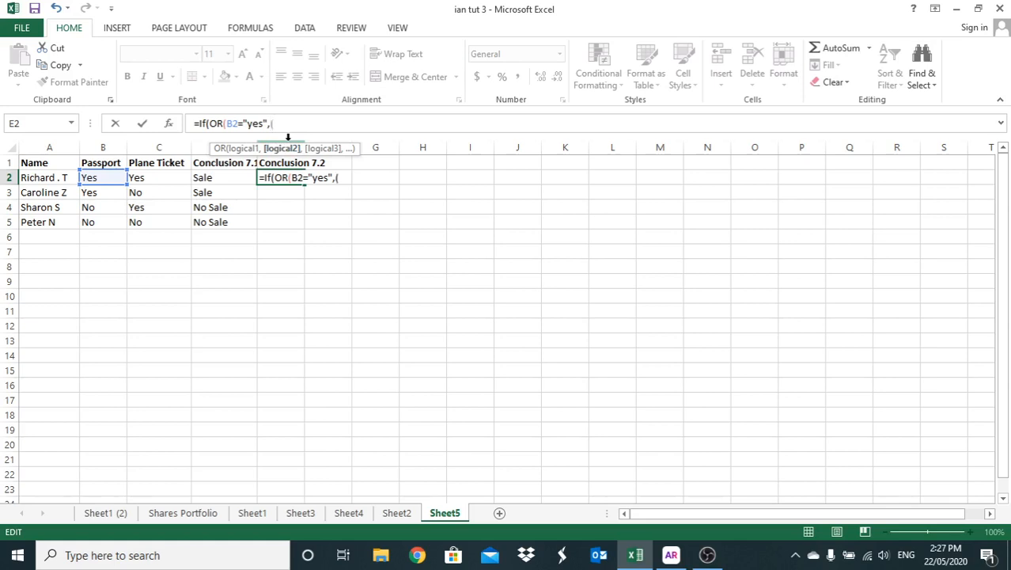
pyautogui.click(163, 177)
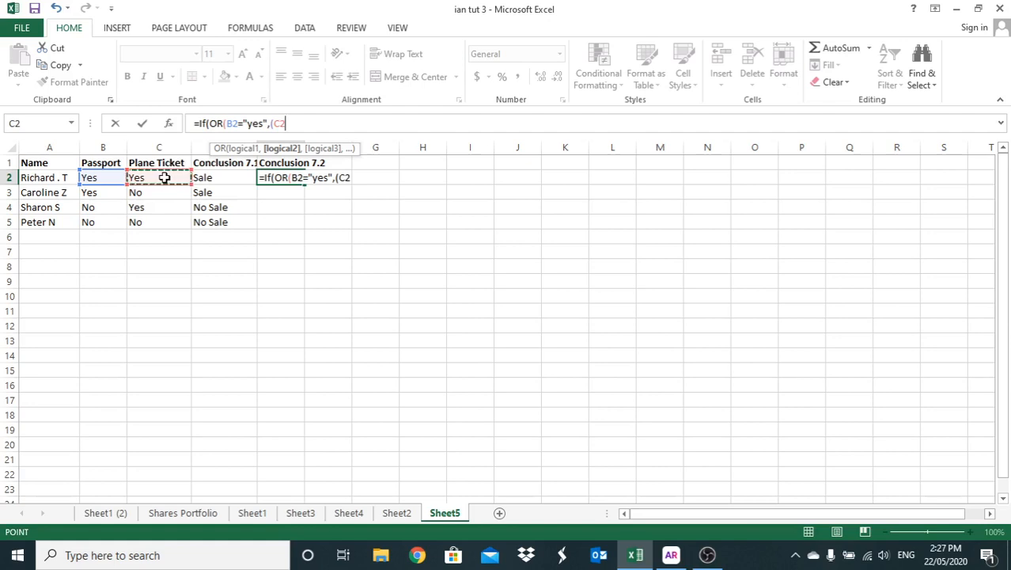
pyautogui.write('="')
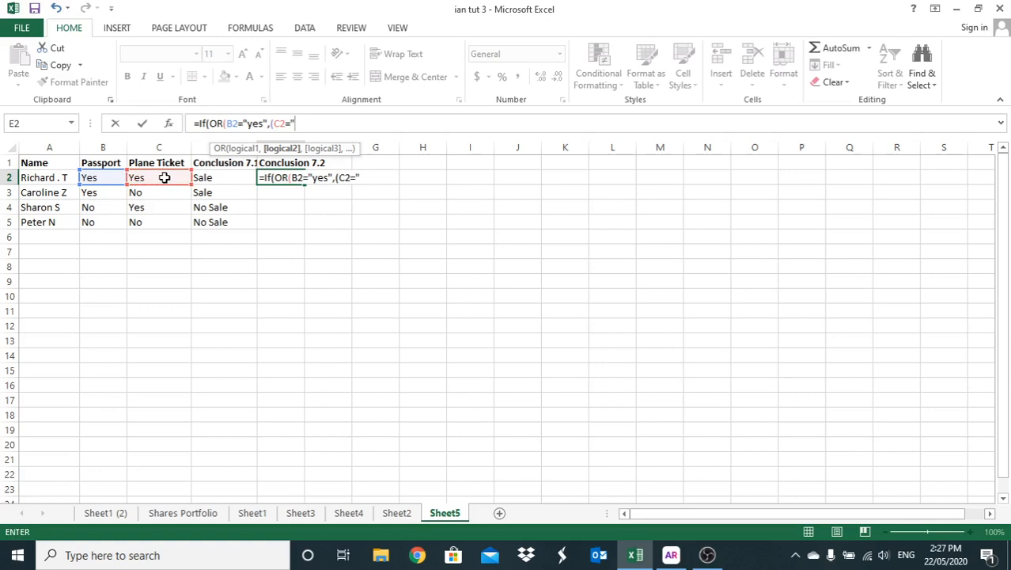
pyautogui.write('yes')
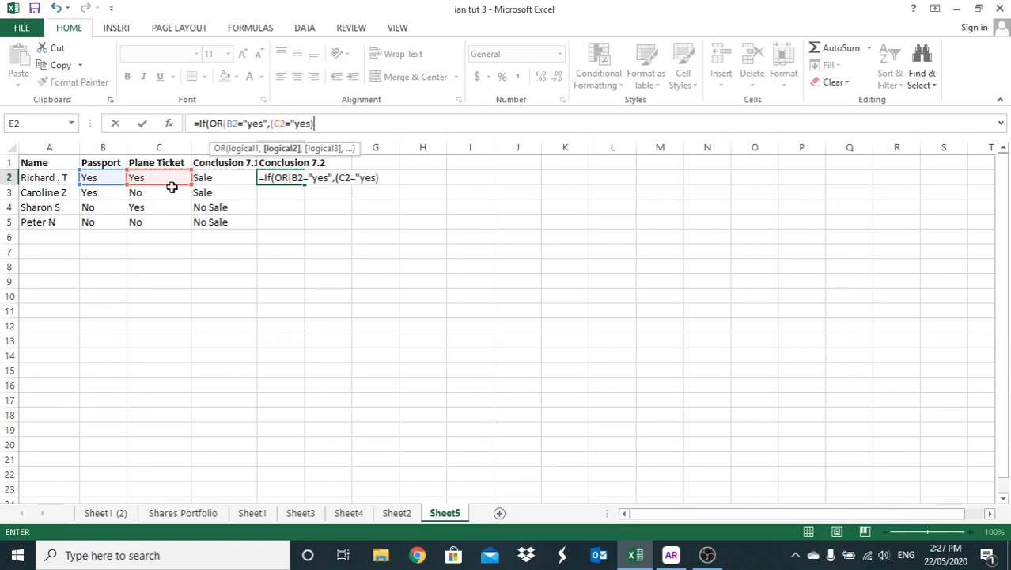
pyautogui.write('"))')
# - Complete the E2 formula with "sale" if true and "no sale" if false, add the missing quote after C2="yes, and fill it down to E5
pyautogui.write(',"sales')
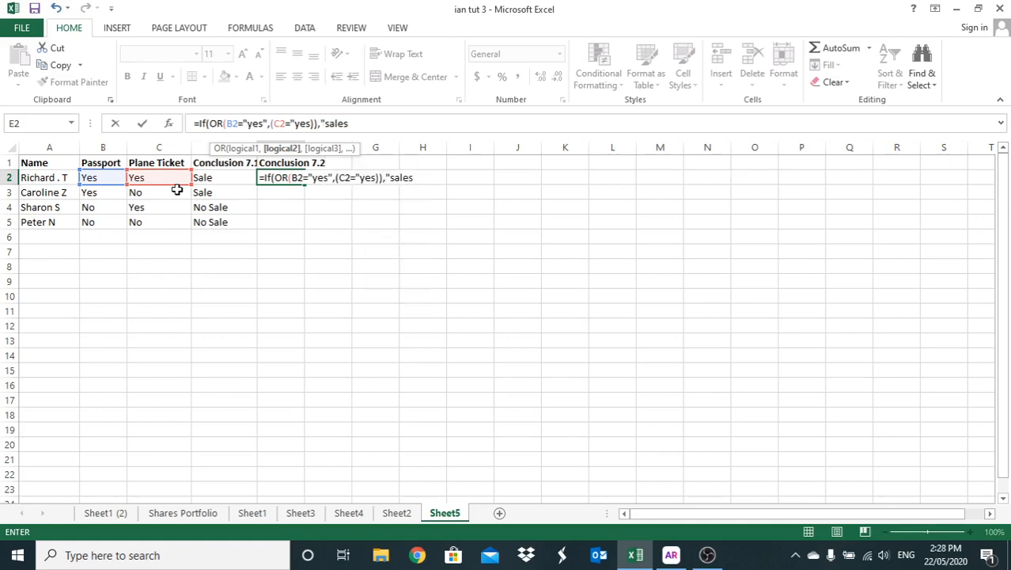
pyautogui.press('BackSpace')
pyautogui.write('","no sale')
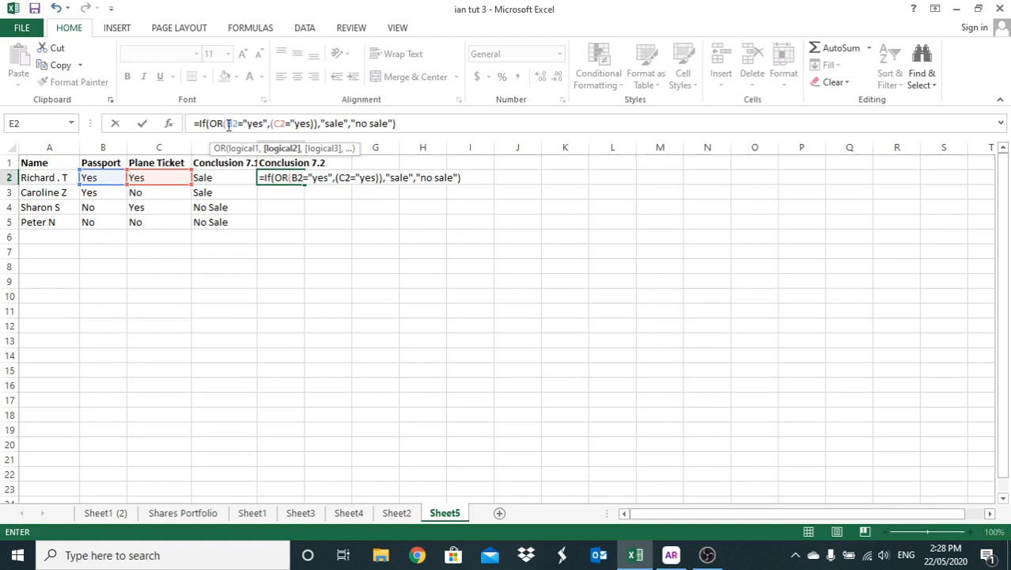
pyautogui.click(310, 124)
pyautogui.write('"')
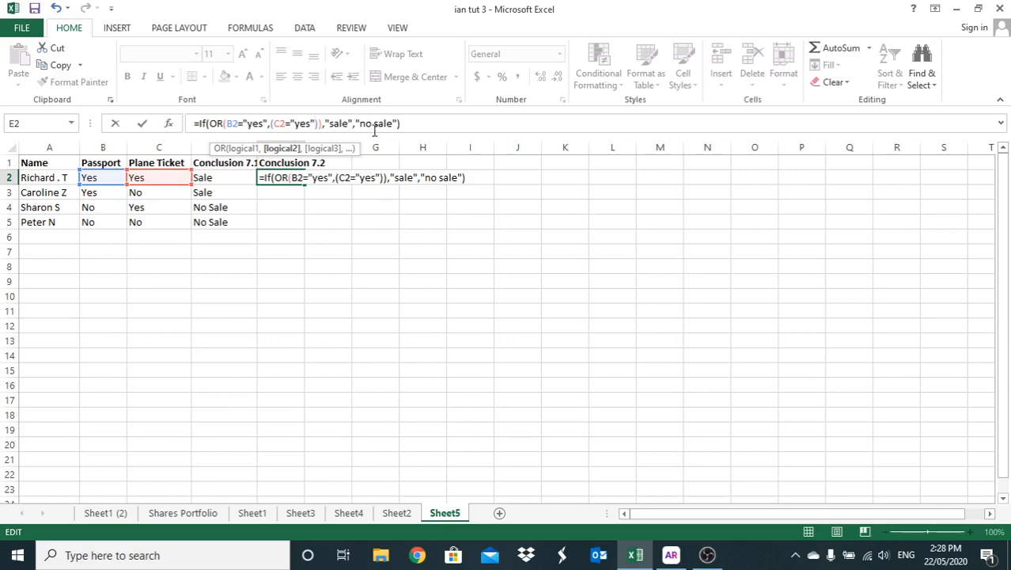
pyautogui.click(143, 125)
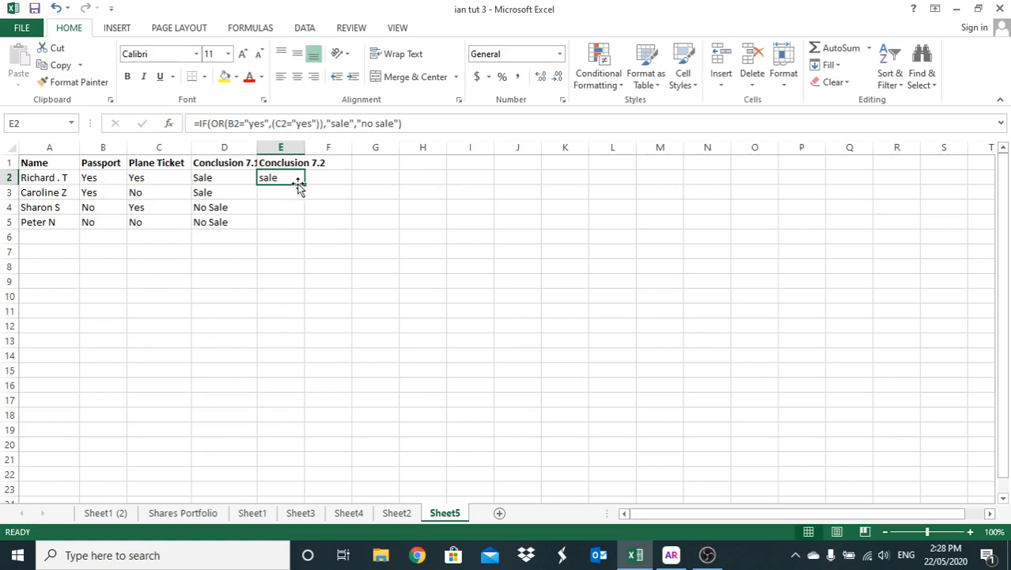
pyautogui.moveTo(303, 184); pyautogui.dragTo(299, 230)
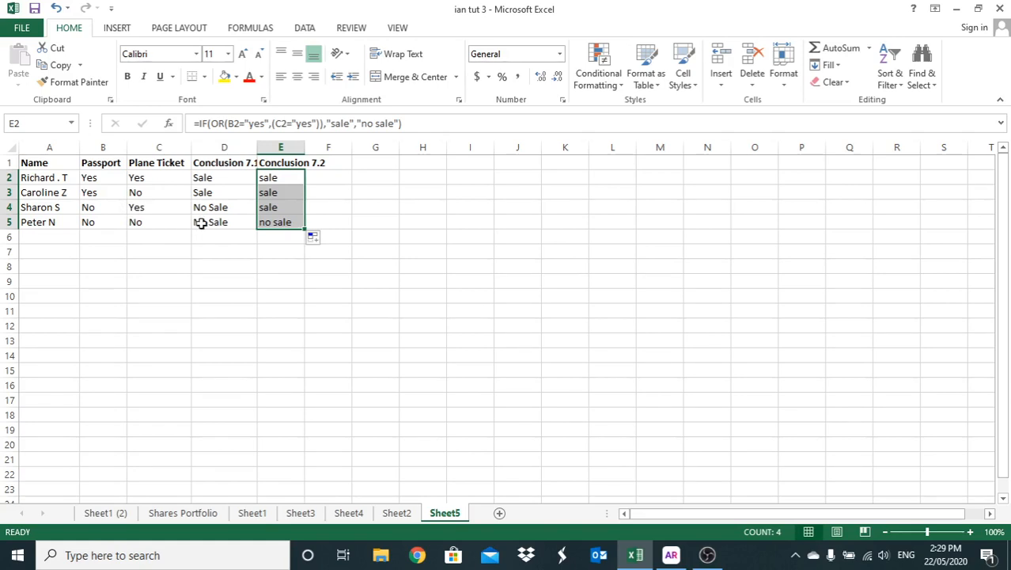
# - Widen columns D and E and add the header Conclusion 7.3 in F1
pyautogui.moveTo(256, 152); pyautogui.dragTo(277, 153)
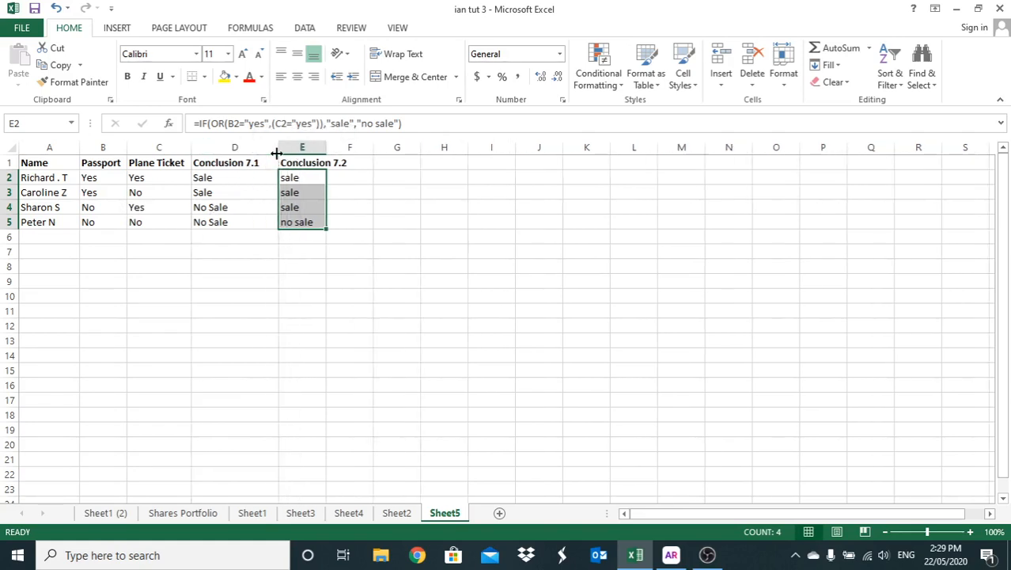
pyautogui.click(350, 163)
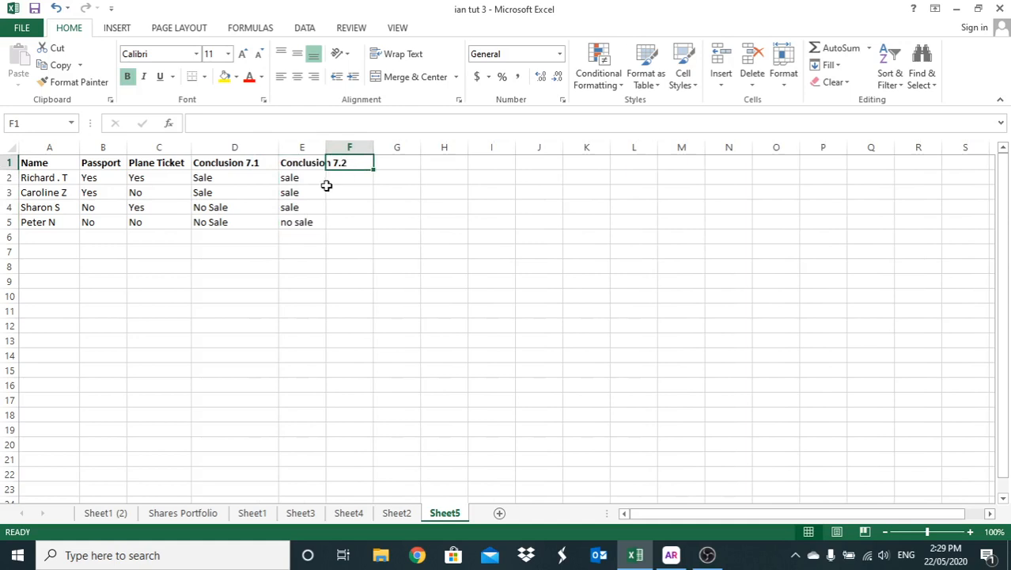
pyautogui.moveTo(324, 151)
pyautogui.mouseDown()
pyautogui.moveTo(331, 198)
pyautogui.moveTo(332, 165)
pyautogui.mouseUp()
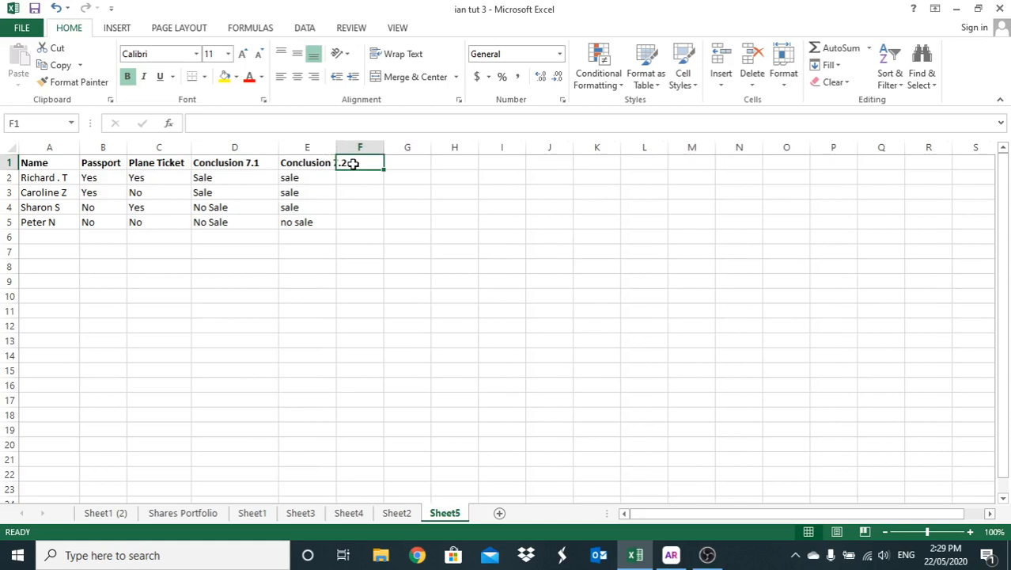
pyautogui.write('Conclus')
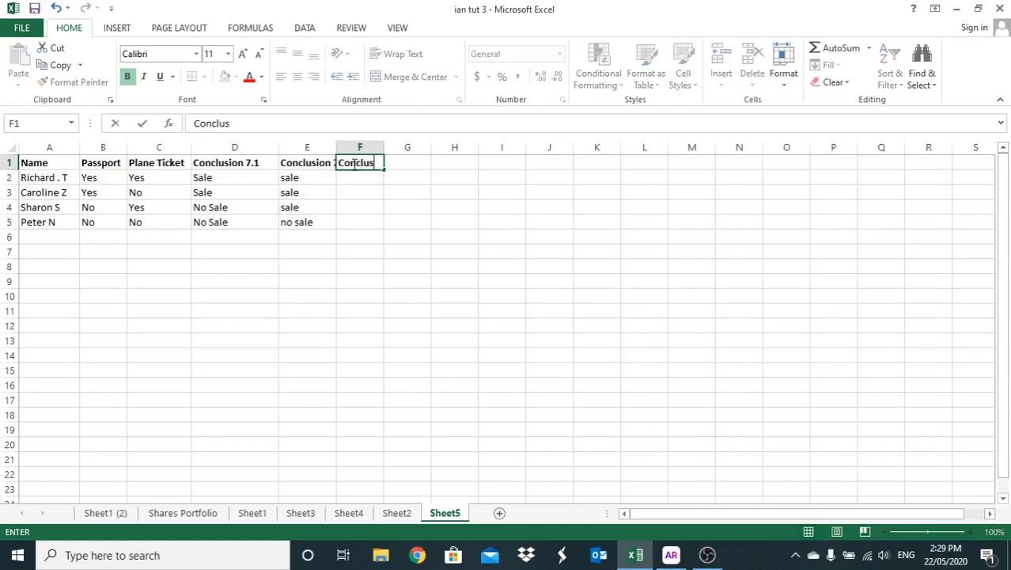
pyautogui.write('ion 7.3')
pyautogui.click(351, 177)
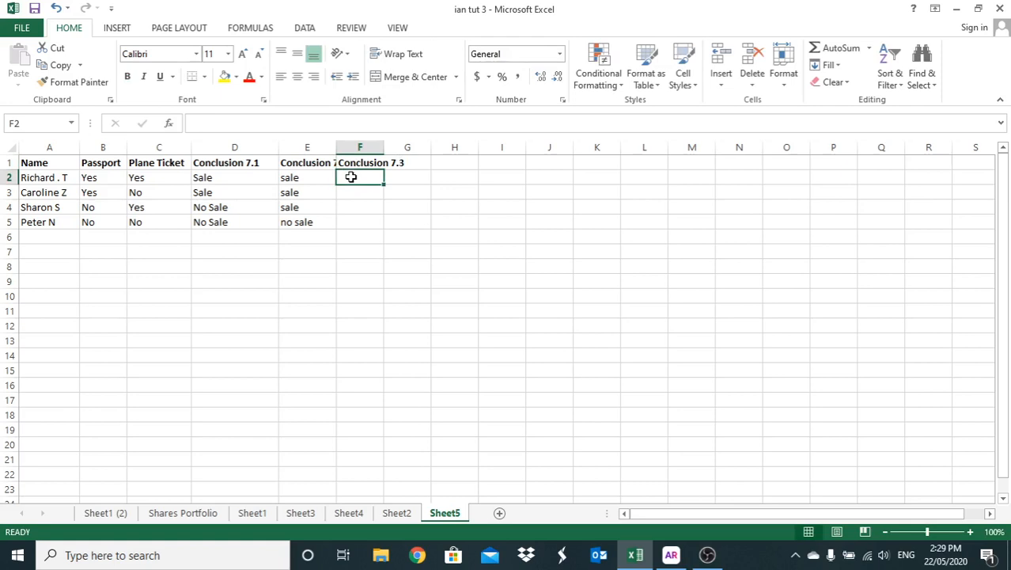
pyautogui.write('=i')
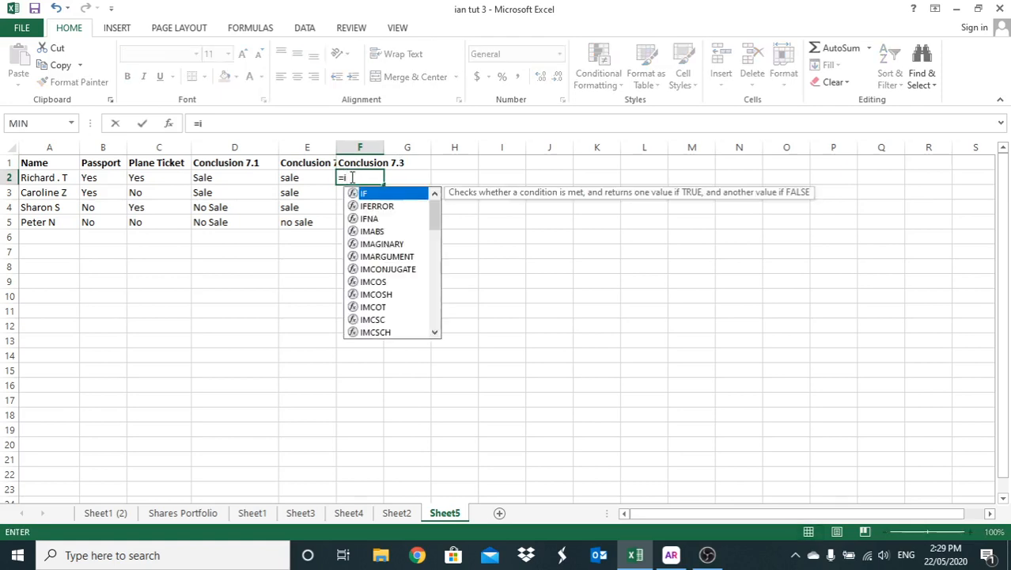
pyautogui.write('f(')
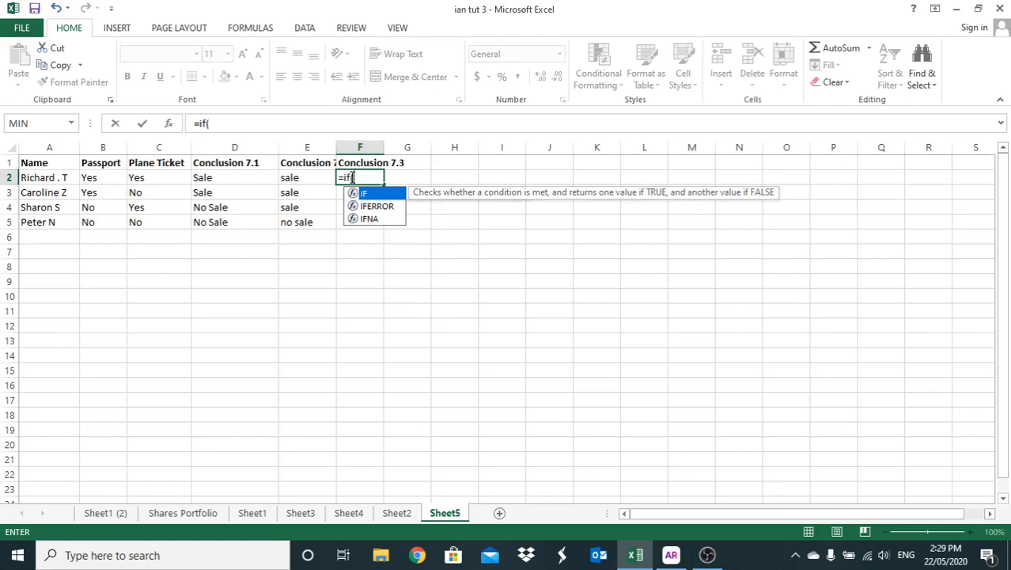
pyautogui.write('and')
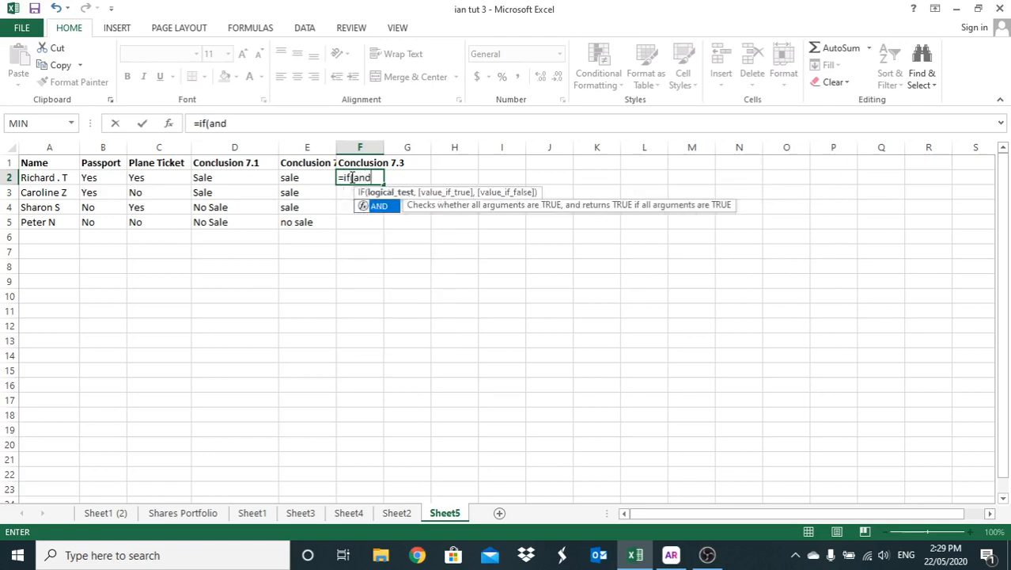
pyautogui.write('(')
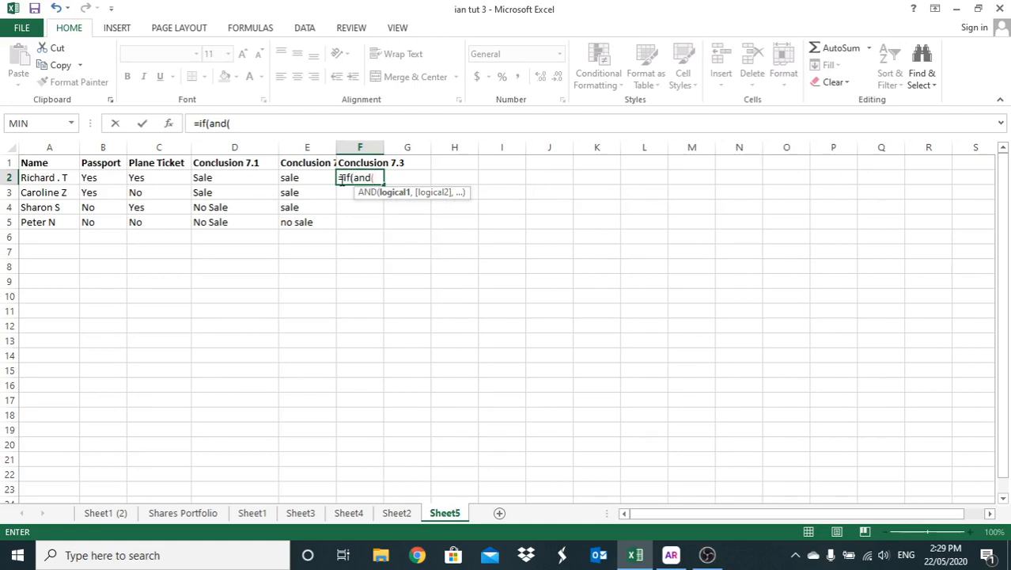
pyautogui.click(100, 178)
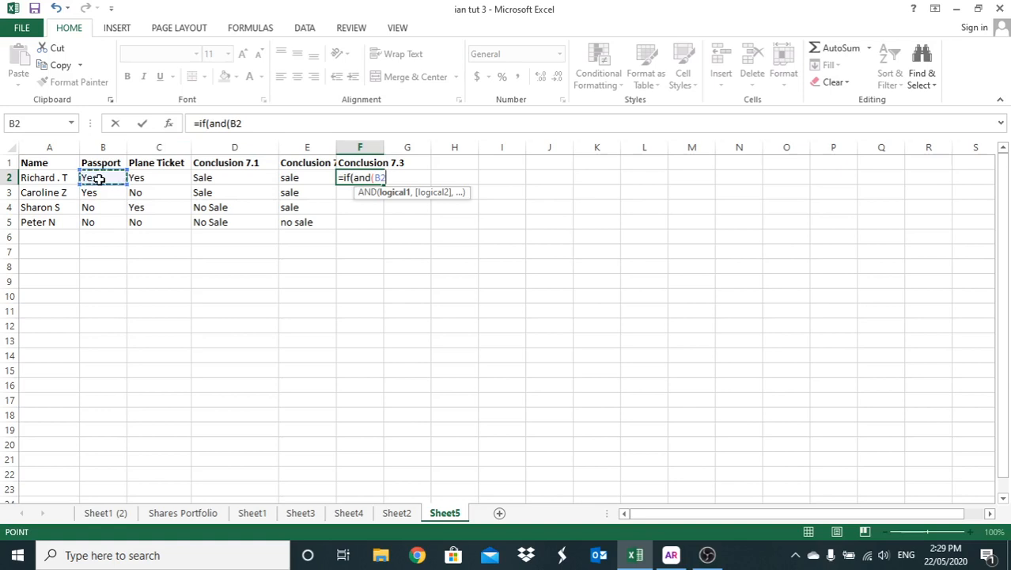
pyautogui.write('=')
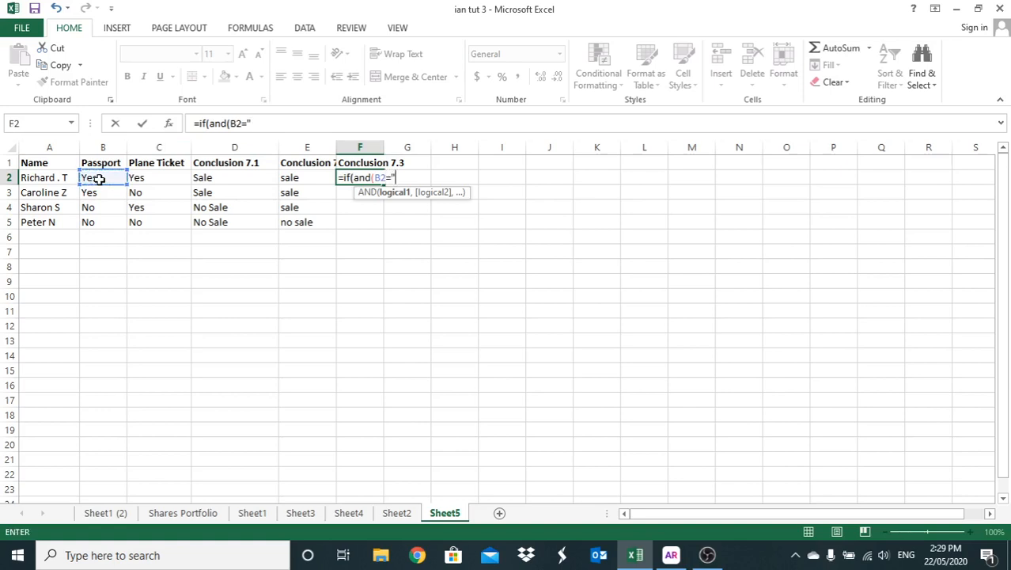
pyautogui.write('"yes",')
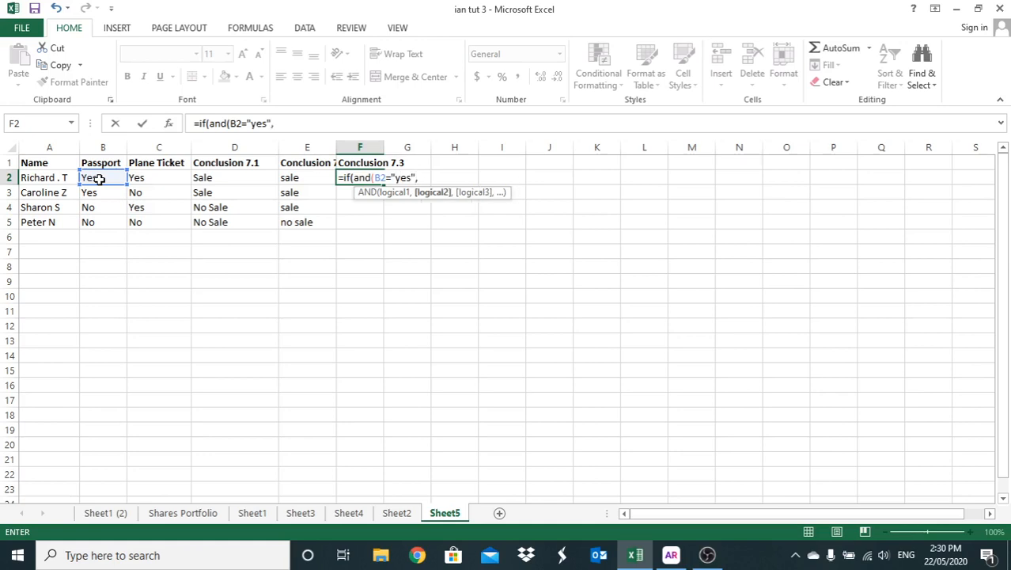
pyautogui.press('BackSpace')
pyautogui.press('BackSpace')
pyautogui.press('BackSpace')
pyautogui.press('BackSpace')
pyautogui.press('BackSpace')
pyautogui.press('BackSpace')
pyautogui.press('BackSpace')
pyautogui.press('BackSpace')
pyautogui.press('BackSpace')
pyautogui.press('BackSpace')
pyautogui.press('BackSpace')
pyautogui.press('BackSpace')
pyautogui.press('BackSpace')
pyautogui.press('BackSpace')
pyautogui.press('BackSpace')
pyautogui.press('BackSpace')
pyautogui.press('BackSpace')
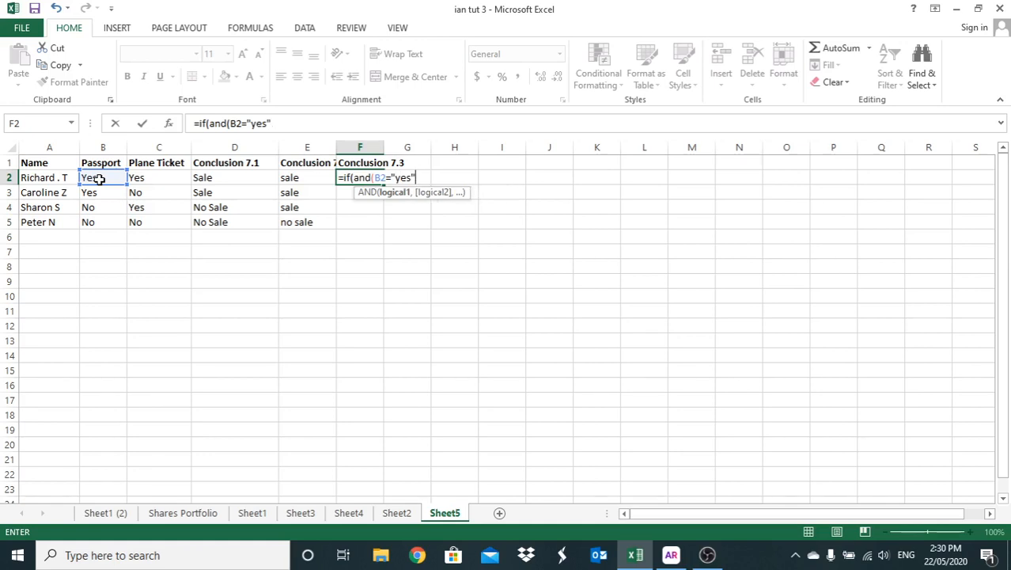
# - Copy the formula text from E2 into F2 so its cell references stay on B2 and C2
pyautogui.click(299, 175)
pyautogui.click(427, 124)
pyautogui.moveTo(428, 124); pyautogui.dragTo(195, 126)
pyautogui.hotkey('ctrl', 'c')
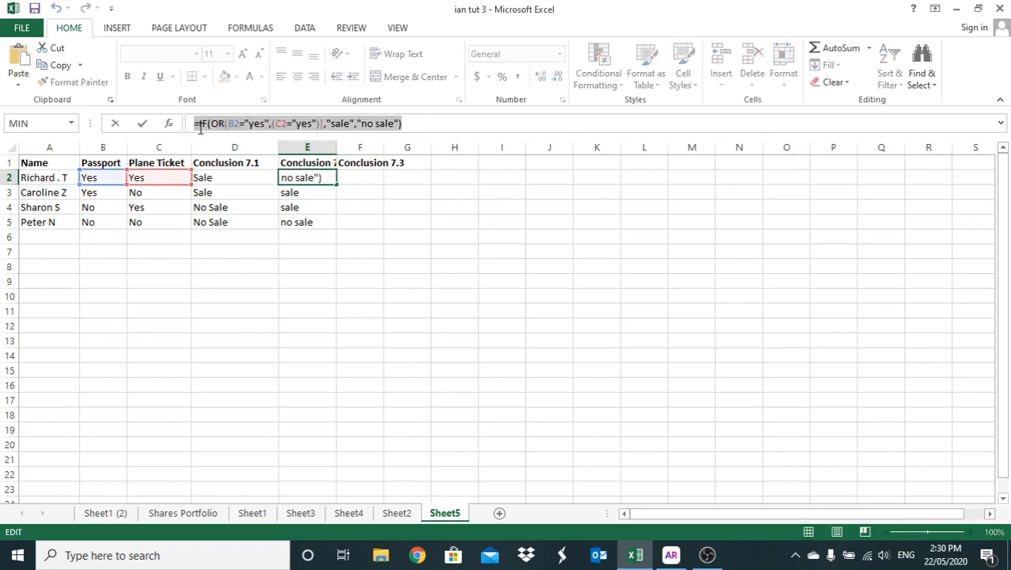
pyautogui.click(348, 174)
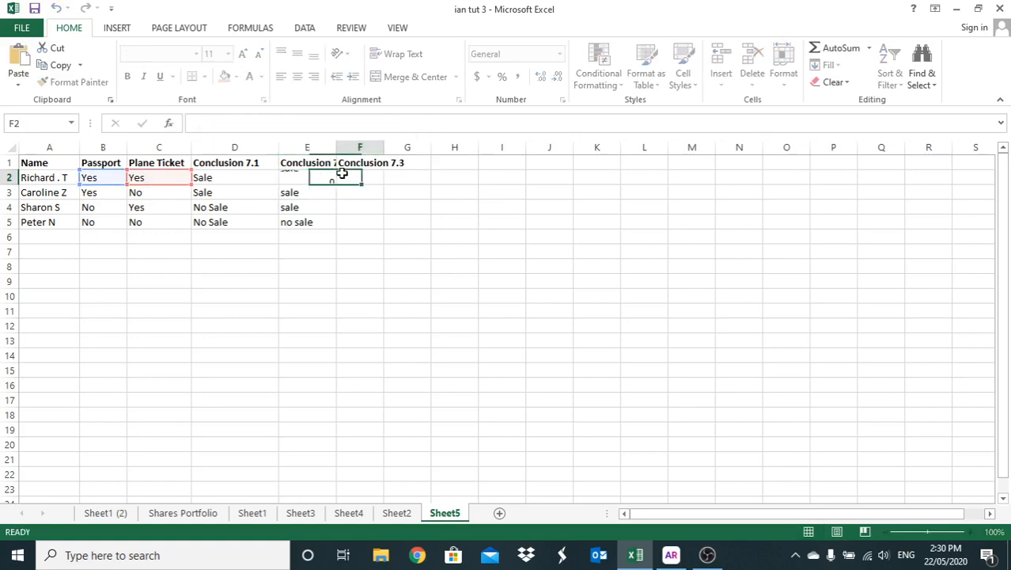
pyautogui.click(281, 124)
pyautogui.hotkey('ctrl', 'v')
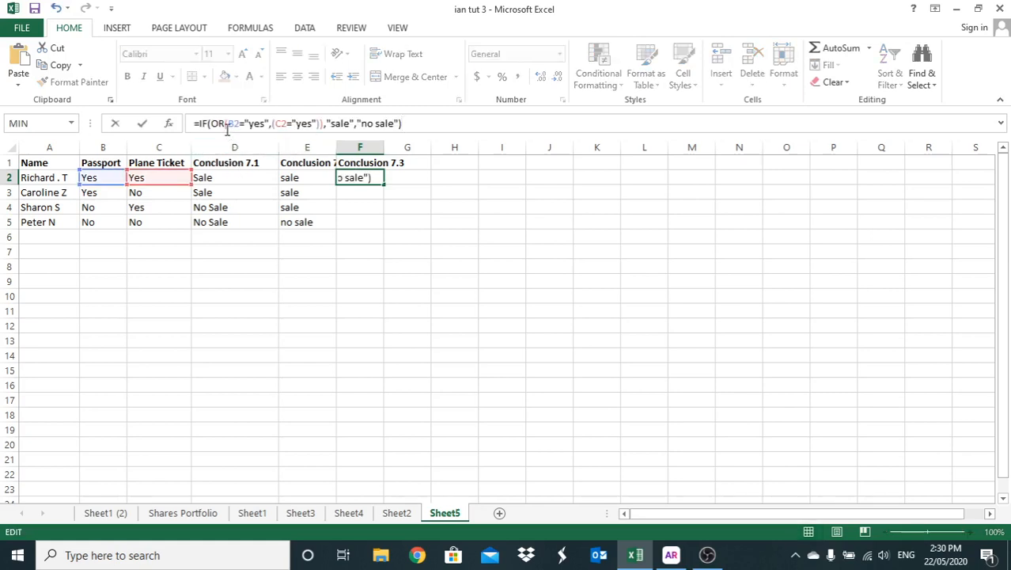
# - Replace the OR function with AND in the F2 formula and confirm the entry
pyautogui.click(226, 124)
pyautogui.press('BackSpace')
pyautogui.press('BackSpace')
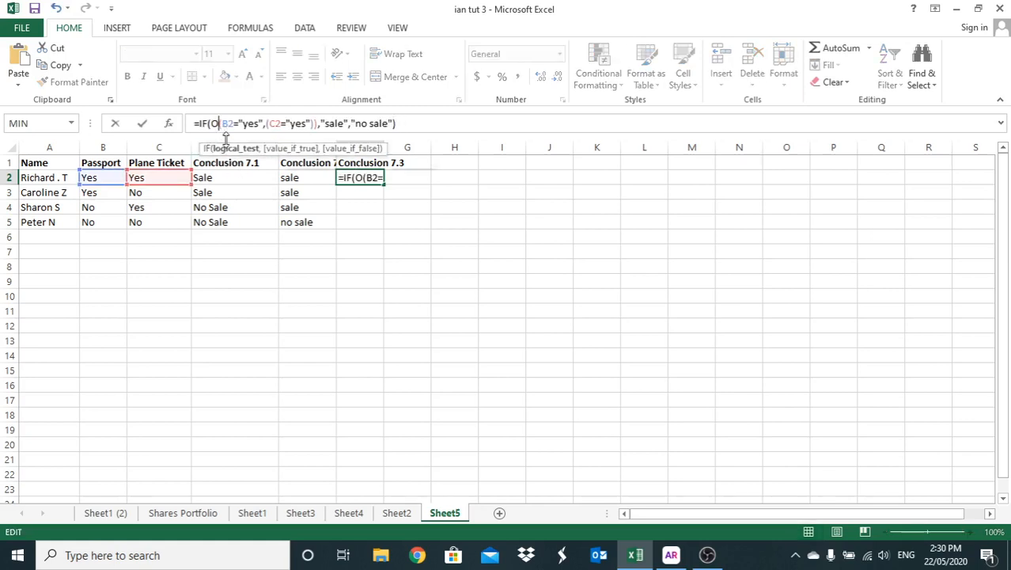
pyautogui.write('and')
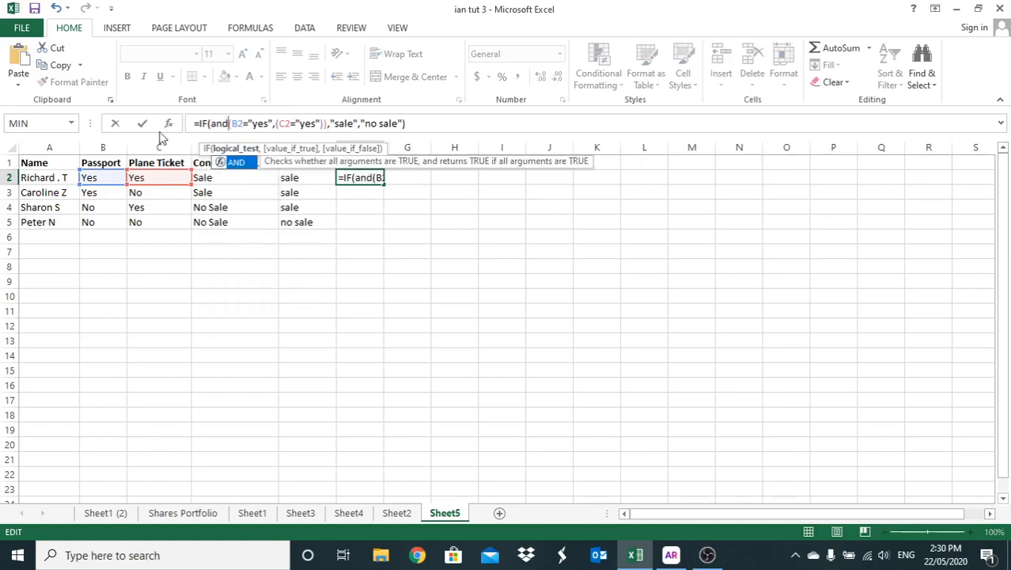
pyautogui.click(141, 124)
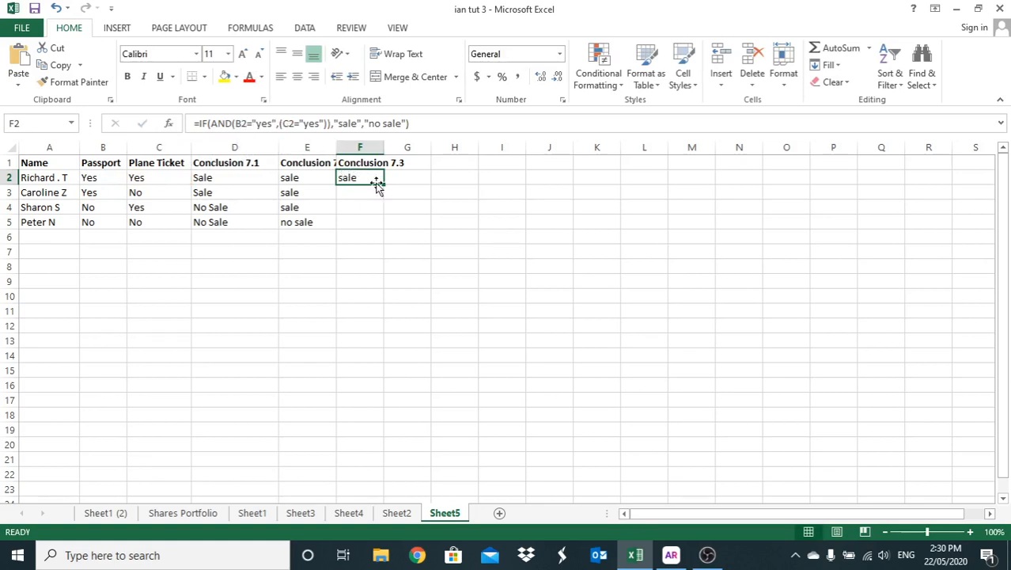
# - Fill the F2 formula down to F5, one row at a time
pyautogui.moveTo(385, 184); pyautogui.dragTo(382, 198)
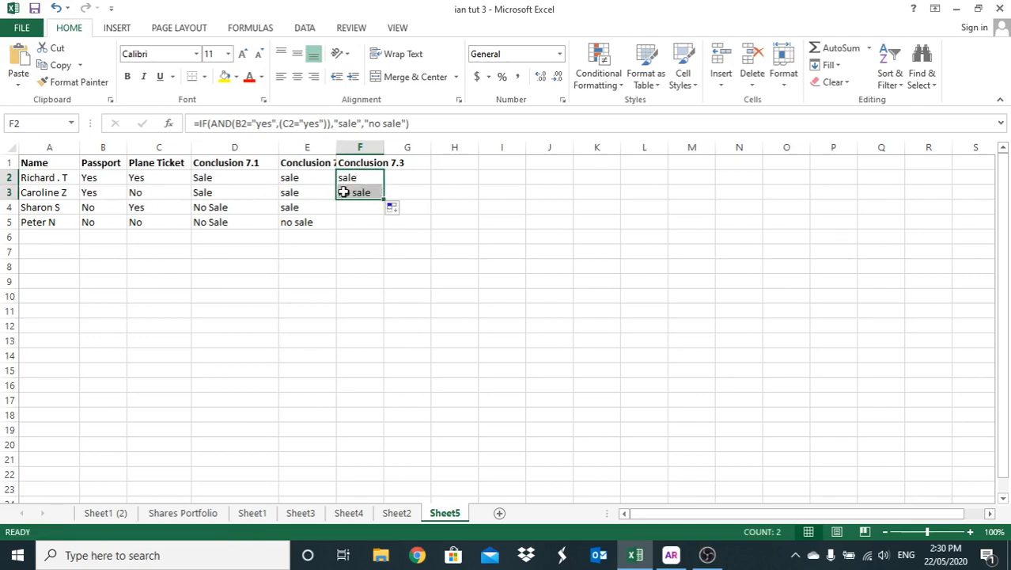
pyautogui.moveTo(383, 201); pyautogui.dragTo(384, 211)
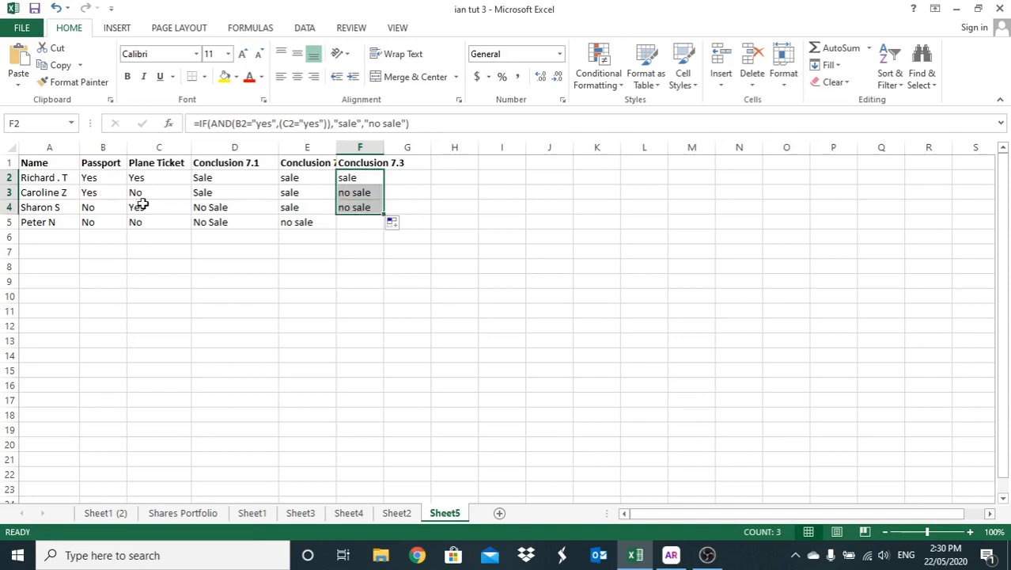
pyautogui.moveTo(384, 214); pyautogui.dragTo(376, 226)
pyautogui.click(370, 251)
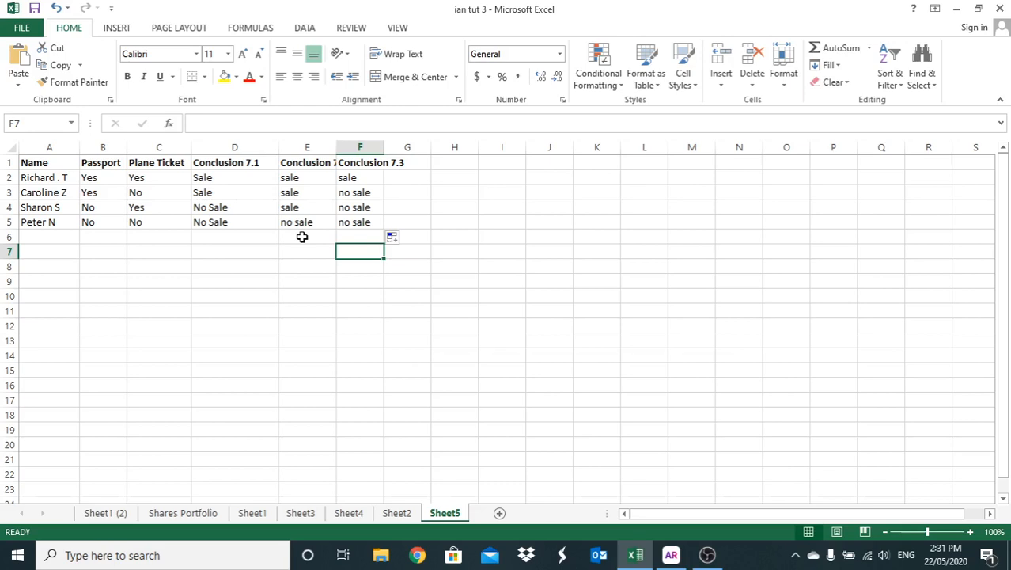
pyautogui.hotkey('ctrl', 'f')
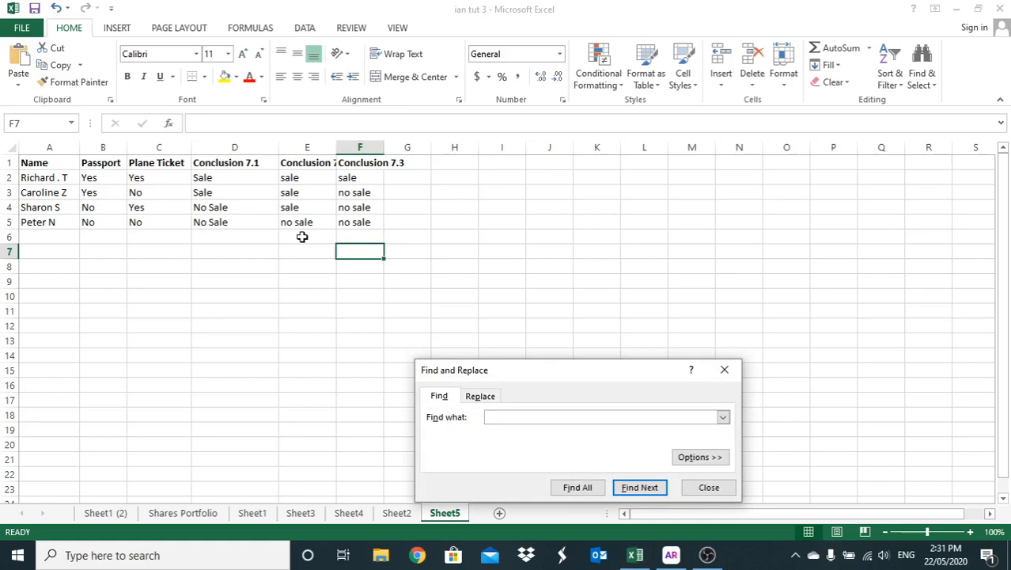
pyautogui.click(708, 487)
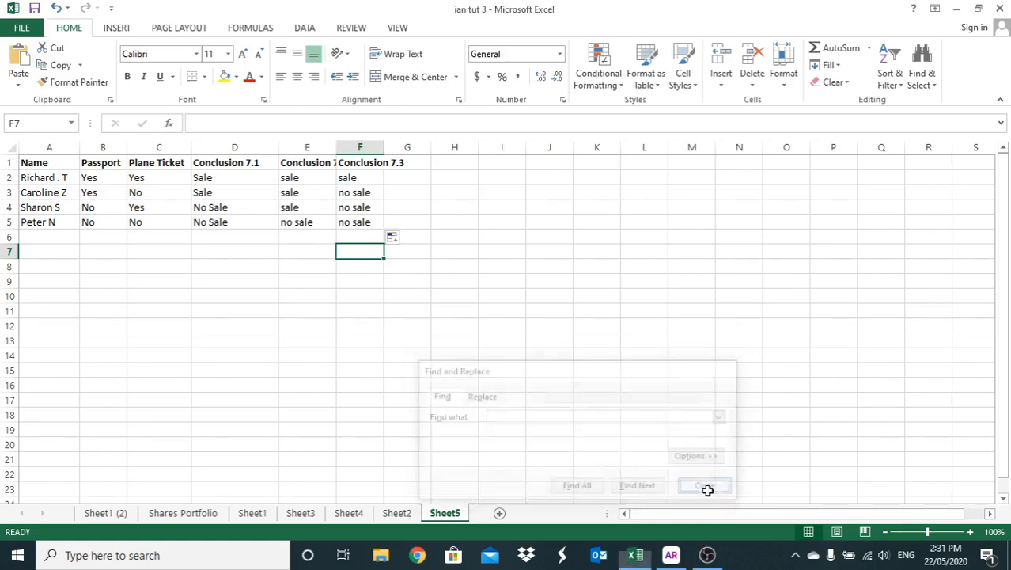
# - Find all cells containing the first name of the person in row 4, keeping the results list in view
pyautogui.click(922, 81)
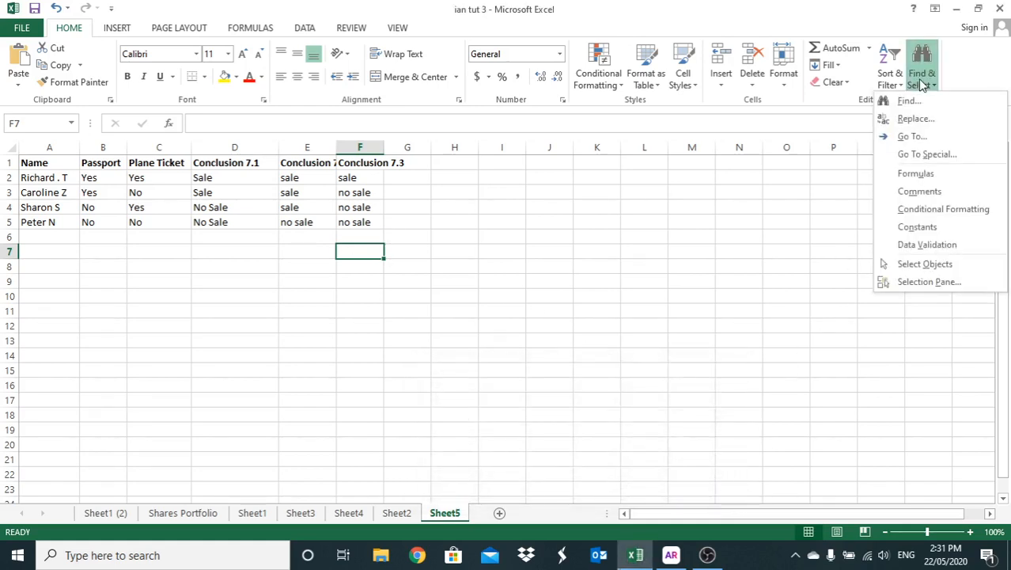
pyautogui.click(906, 100)
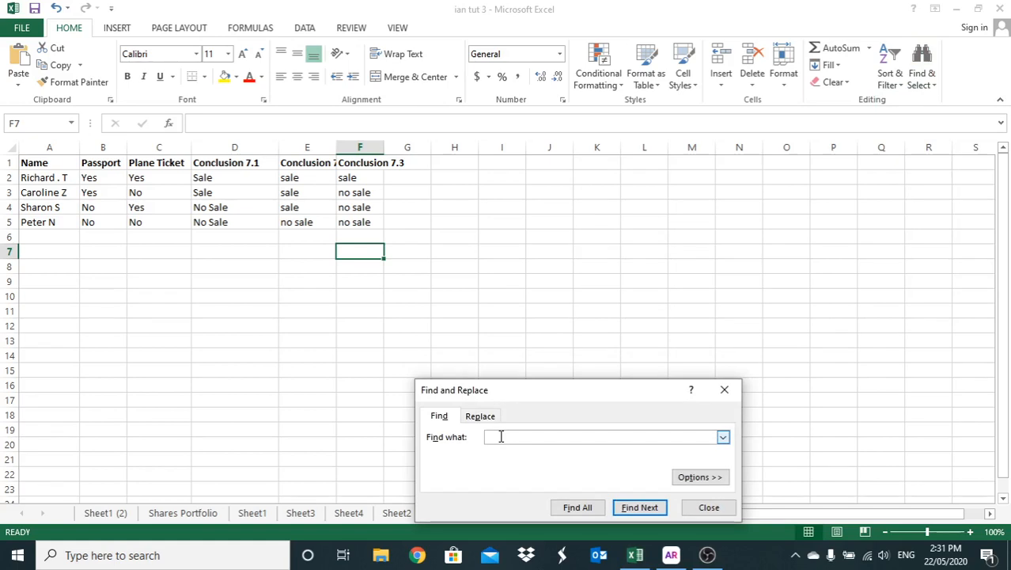
pyautogui.write('sharon')
pyautogui.click(577, 508)
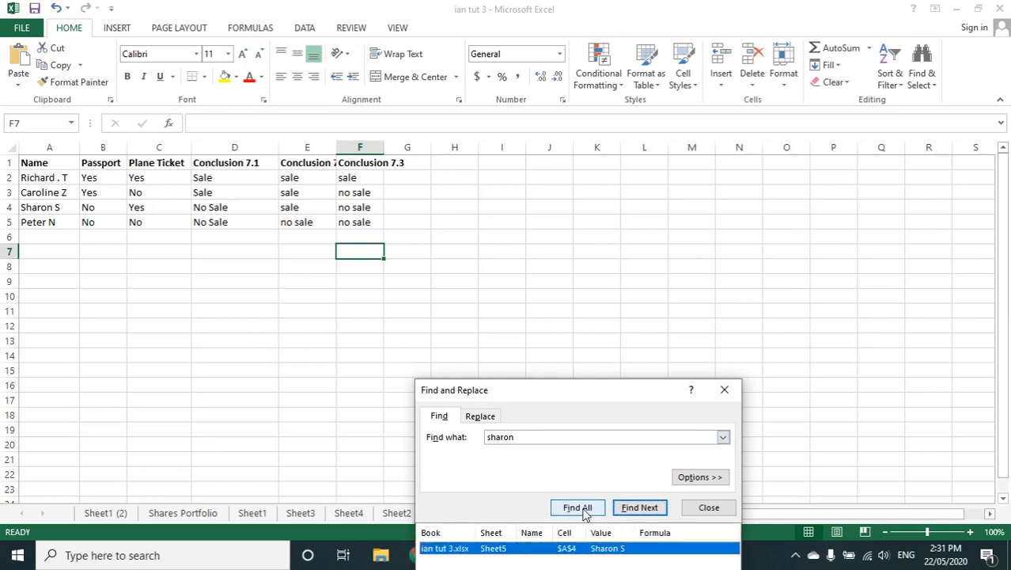
pyautogui.moveTo(550, 398); pyautogui.dragTo(594, 256)
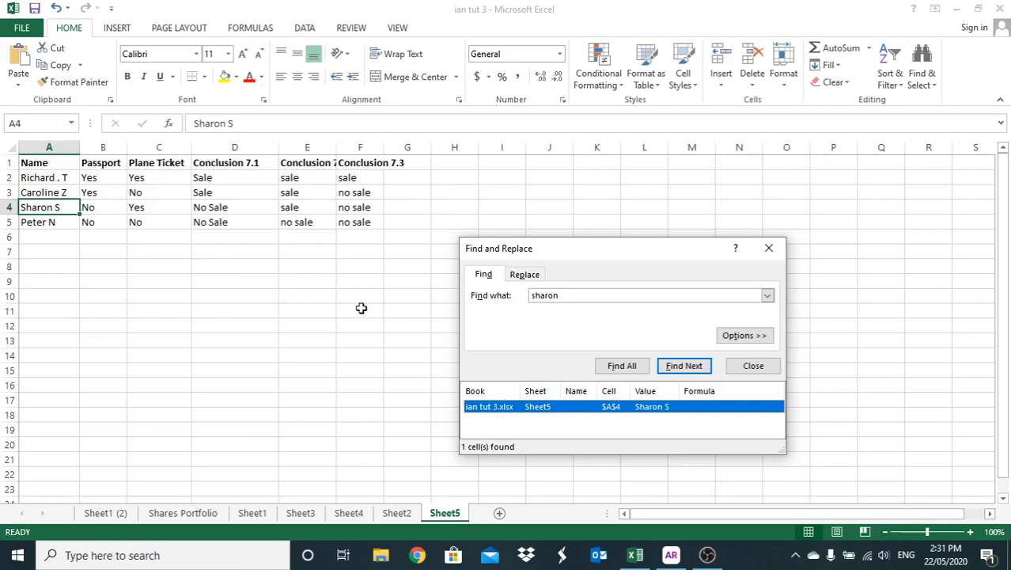
# - Replace all occurrences of the searched first name with the same name plus the initial T, and close Find and Replace
pyautogui.click(525, 276)
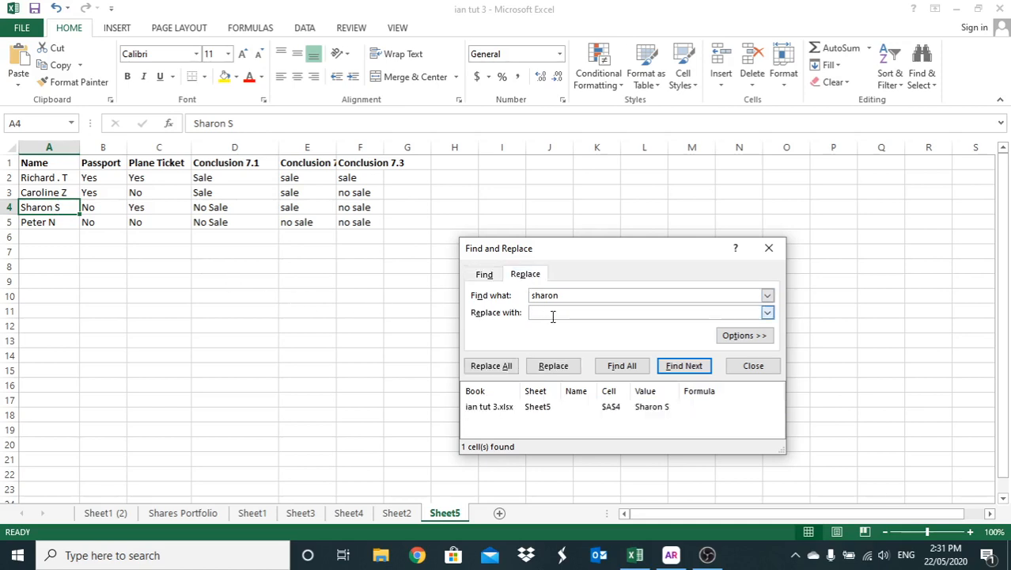
pyautogui.write('Sharon T')
pyautogui.click(499, 366)
pyautogui.click(512, 314)
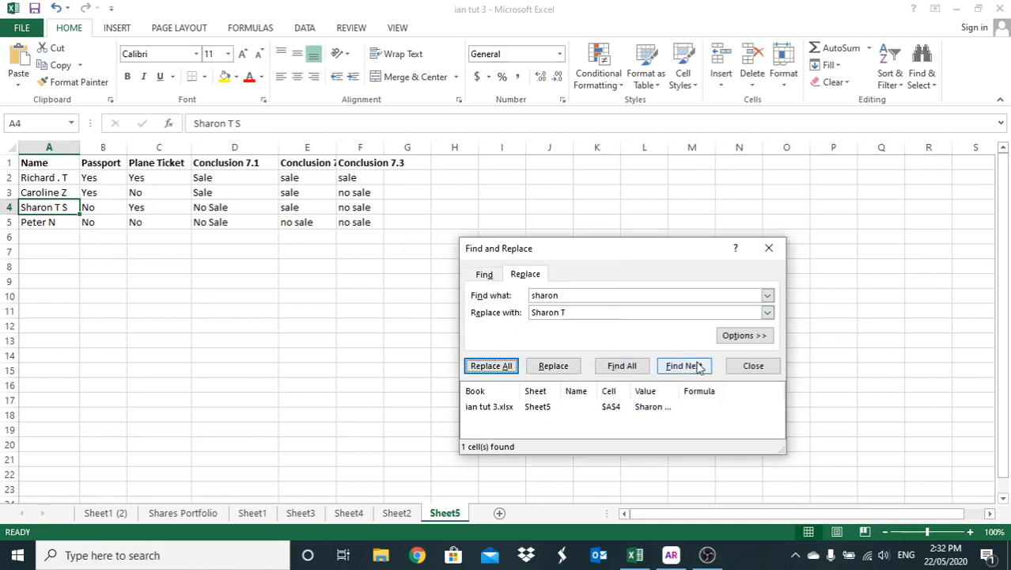
pyautogui.click(752, 366)
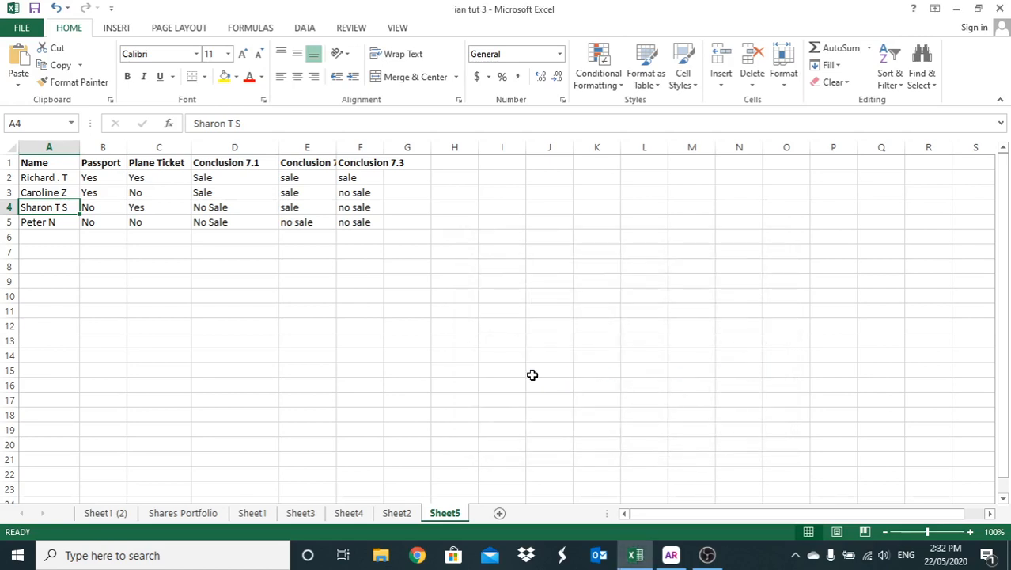
pyautogui.click(514, 371)
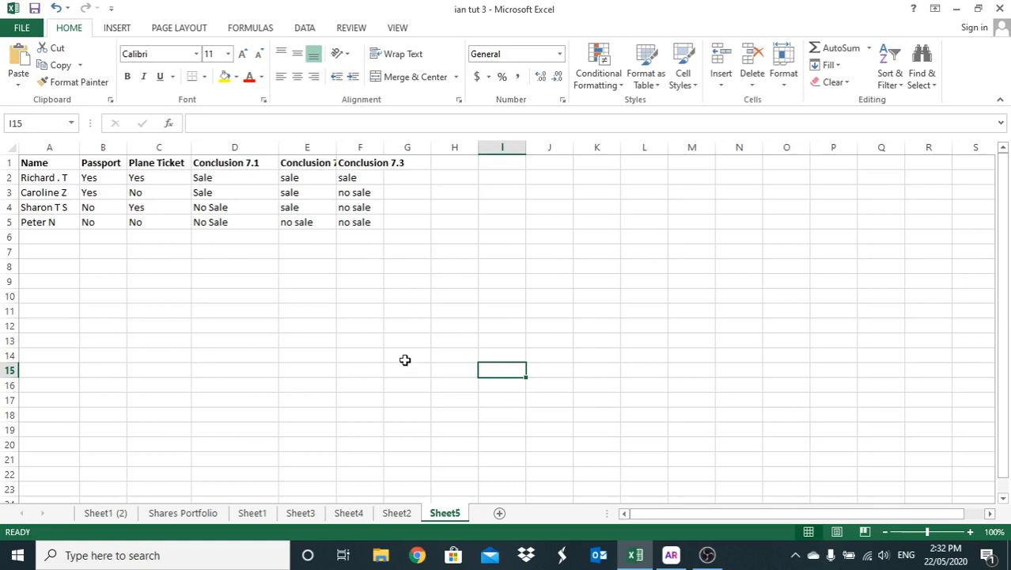
pyautogui.click(708, 556)
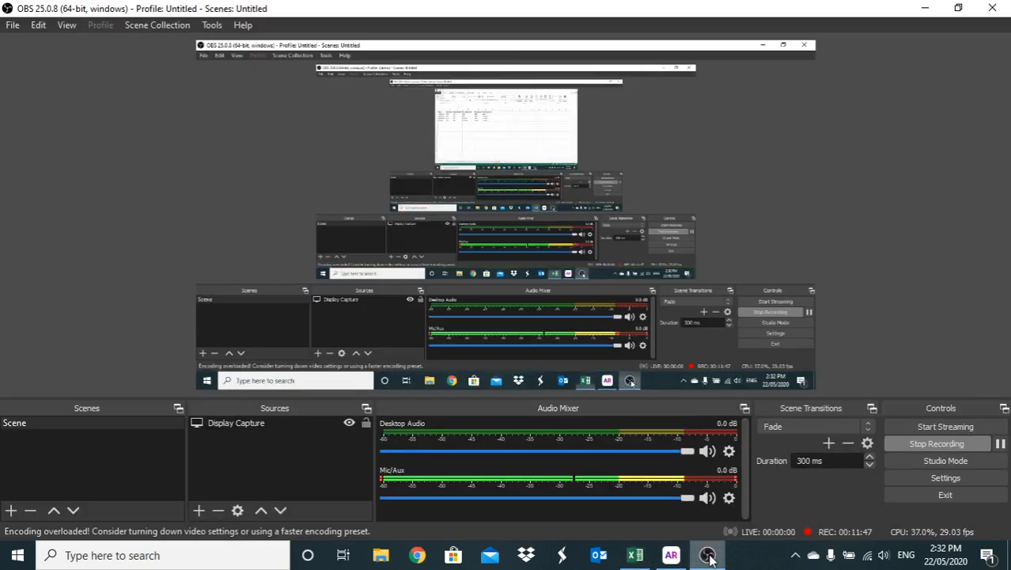